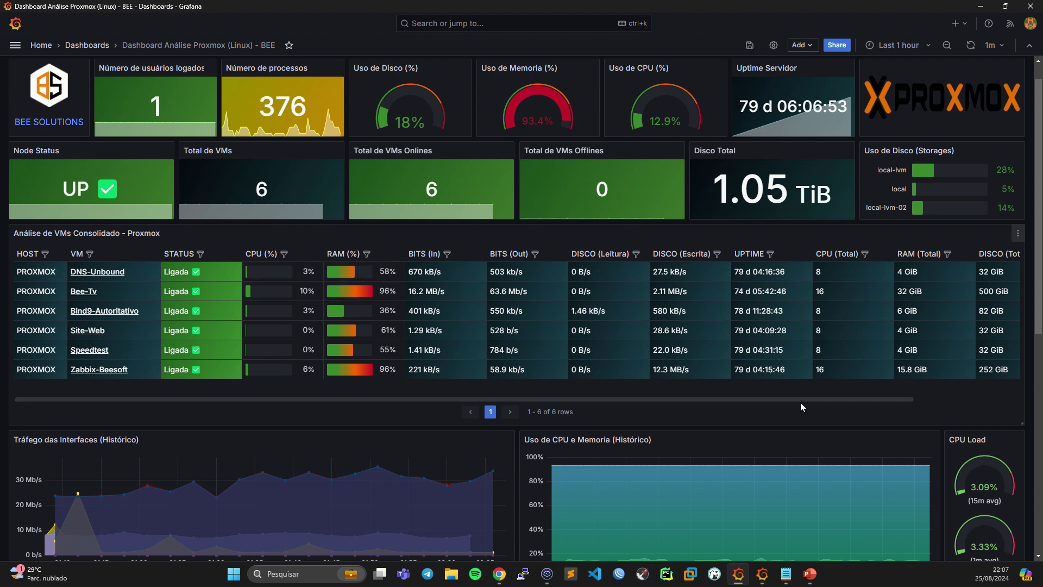
Examine all columns of the consolidated VM table and the interface traffic, CPU and memory history panels on the Proxmox Linux dashboard.
{"action": "left_click_drag", "start_coordinate": [802, 400], "coordinate": [920, 397]}
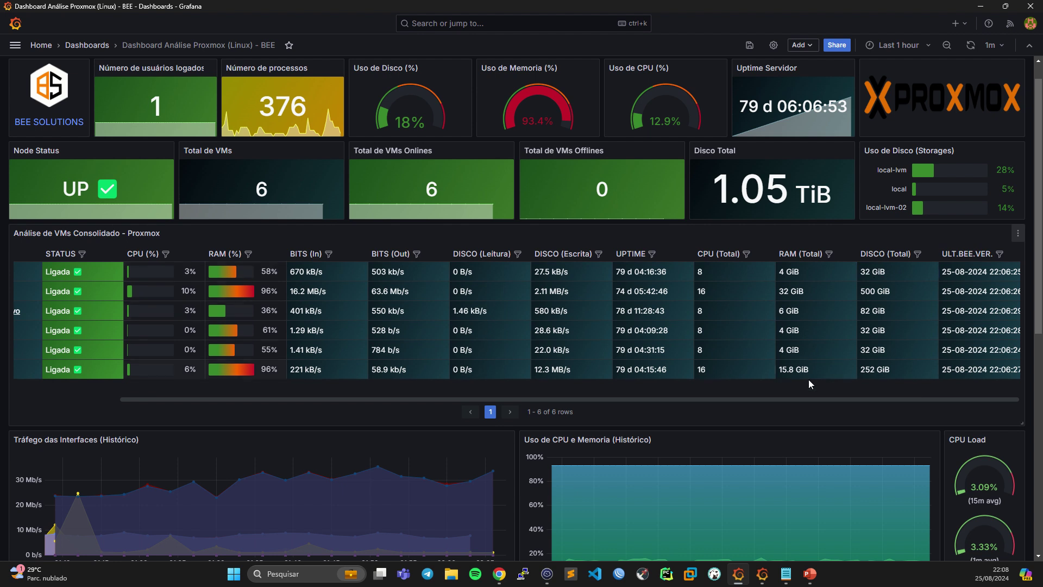
{"action": "left_click_drag", "start_coordinate": [803, 400], "coordinate": [618, 406]}
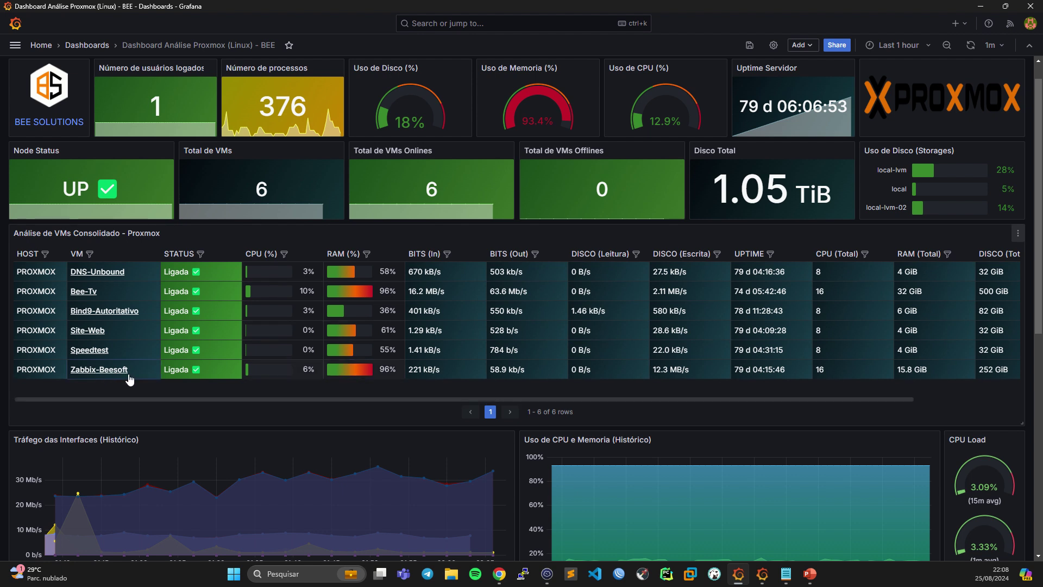
{"action": "scroll", "coordinate": [497, 375], "scroll_direction": "down", "scroll_amount": 2}
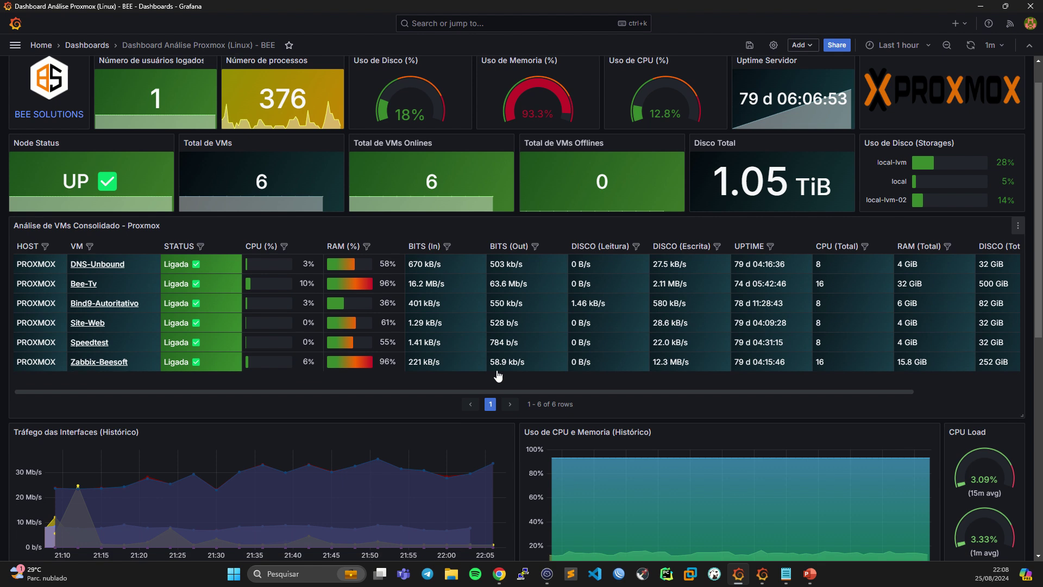
{"action": "scroll", "coordinate": [498, 375], "scroll_direction": "down", "scroll_amount": 2}
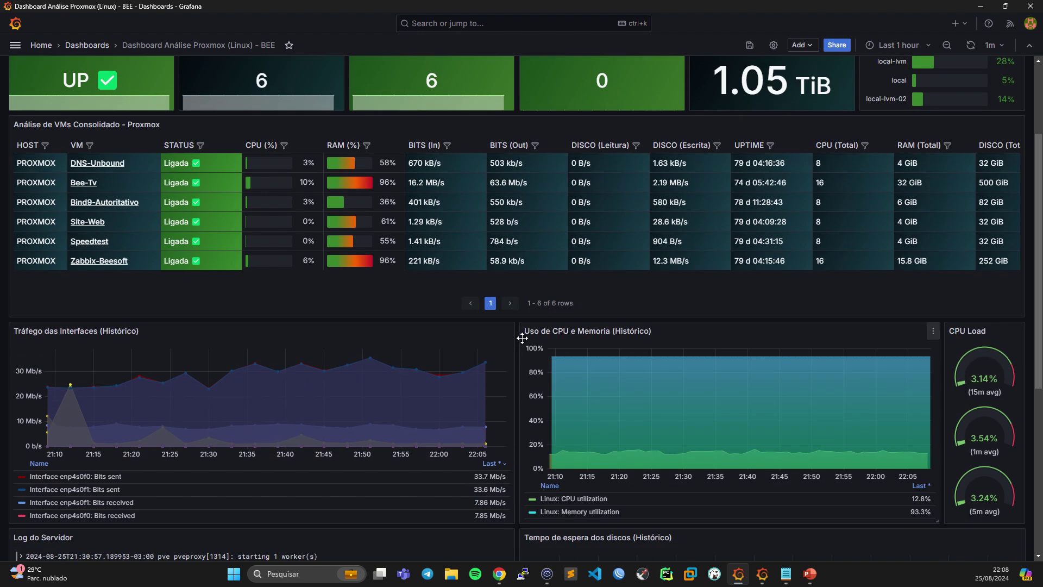
{"action": "scroll", "coordinate": [508, 344], "scroll_direction": "down", "scroll_amount": 1}
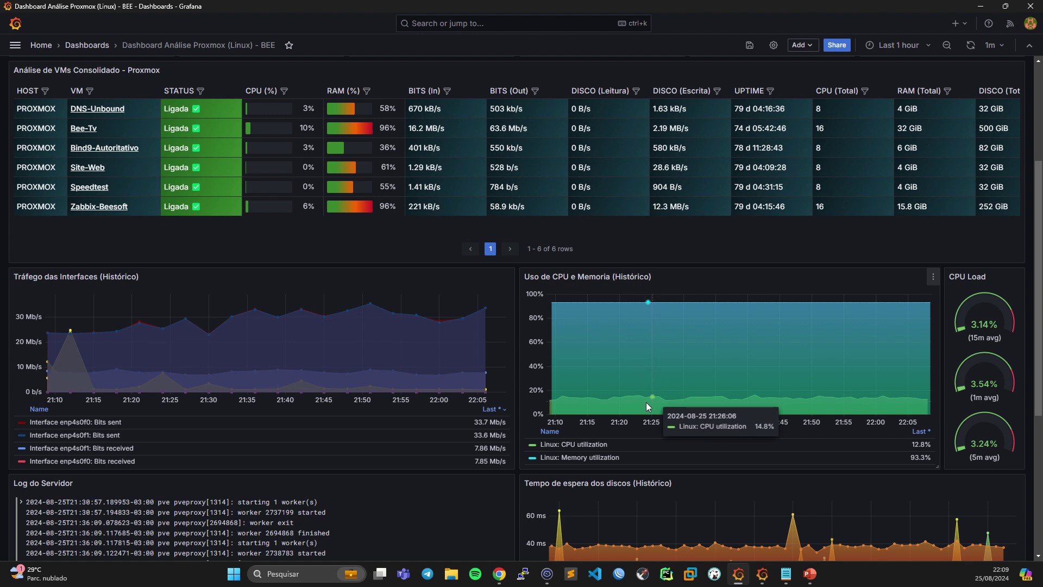
{"action": "scroll", "coordinate": [646, 402], "scroll_direction": "down", "scroll_amount": 1}
{"action": "scroll", "coordinate": [582, 389], "scroll_direction": "up", "scroll_amount": 2}
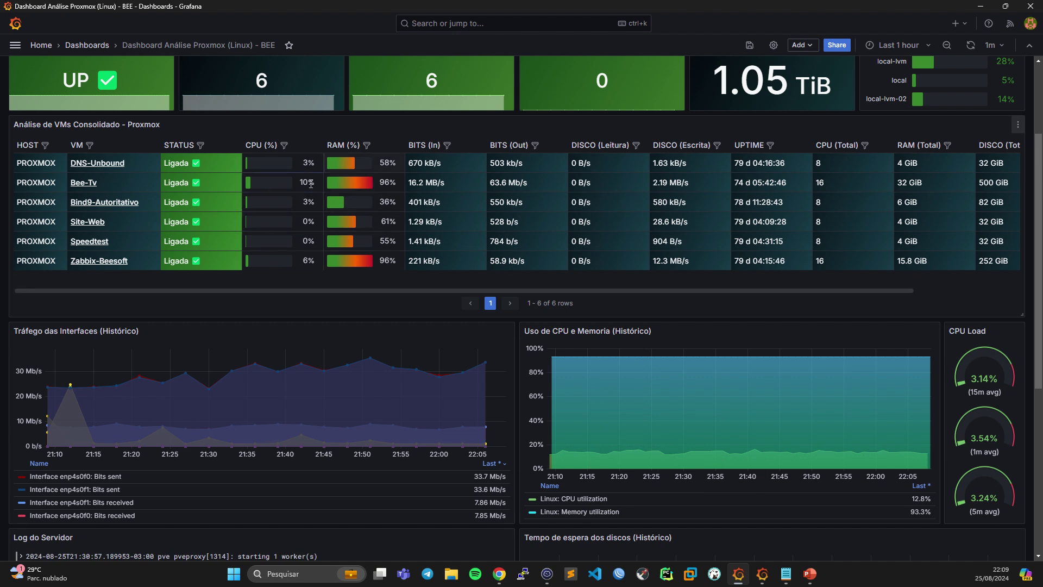
{"action": "scroll", "coordinate": [514, 330], "scroll_direction": "down", "scroll_amount": 4}
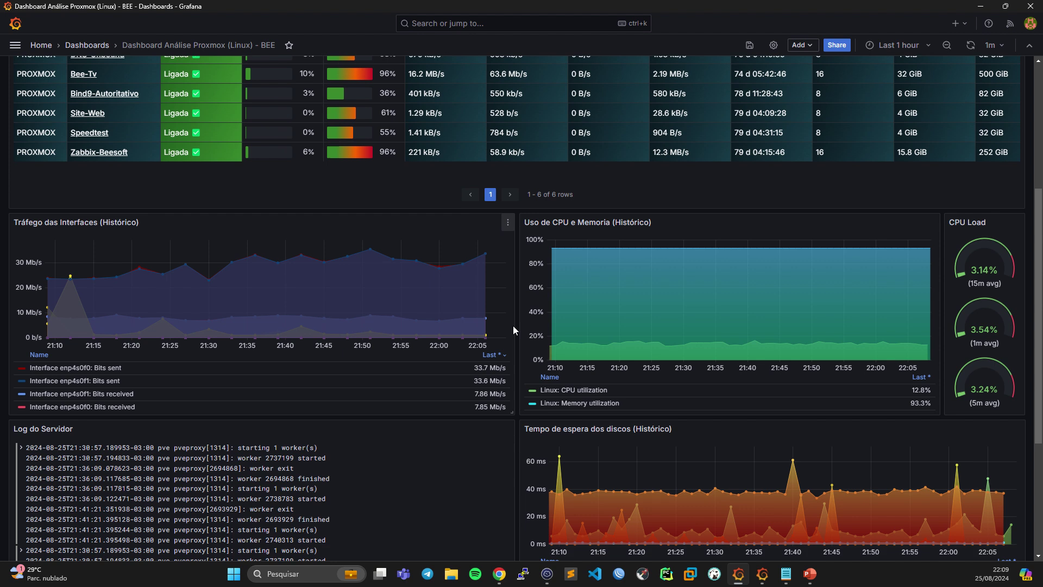
{"action": "scroll", "coordinate": [514, 330], "scroll_direction": "down", "scroll_amount": 1}
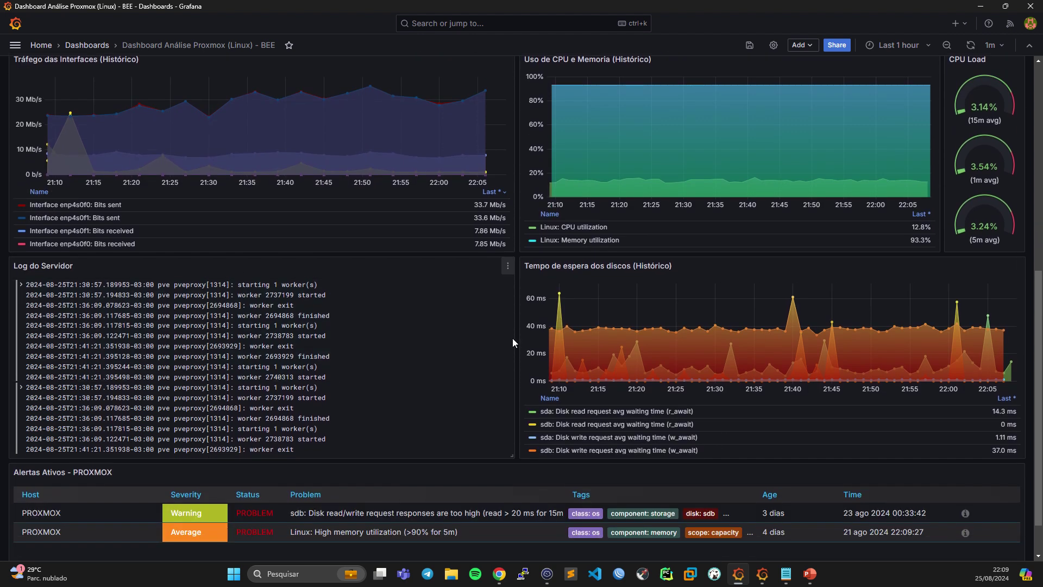
Examine the server log, disk wait times, CPU load and active PROXMOX alerts, and review the whole dashboard again.
{"action": "mouse_move", "coordinate": [472, 326]}
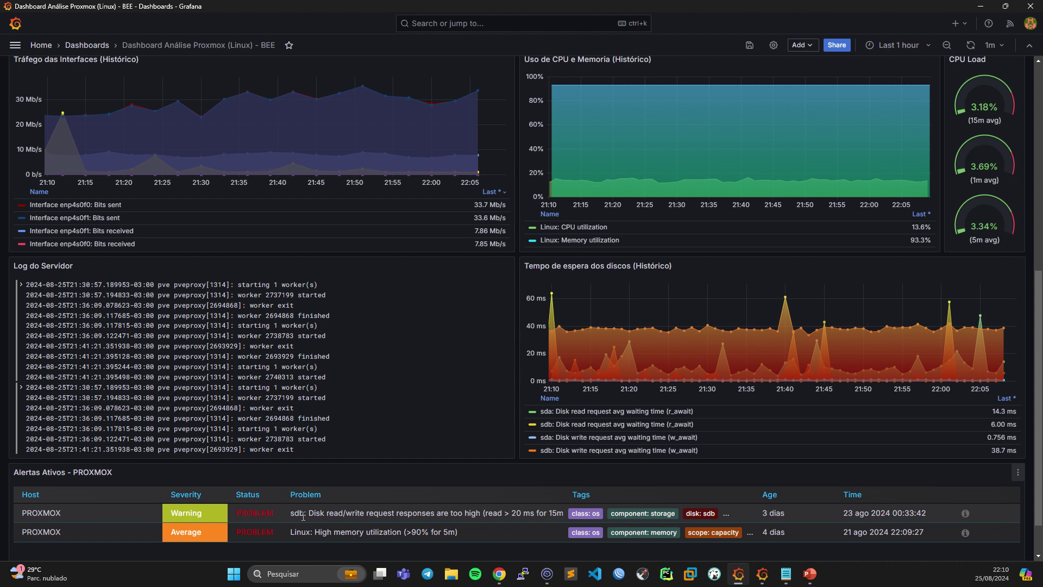
{"action": "left_click_drag", "start_coordinate": [295, 514], "coordinate": [303, 514]}
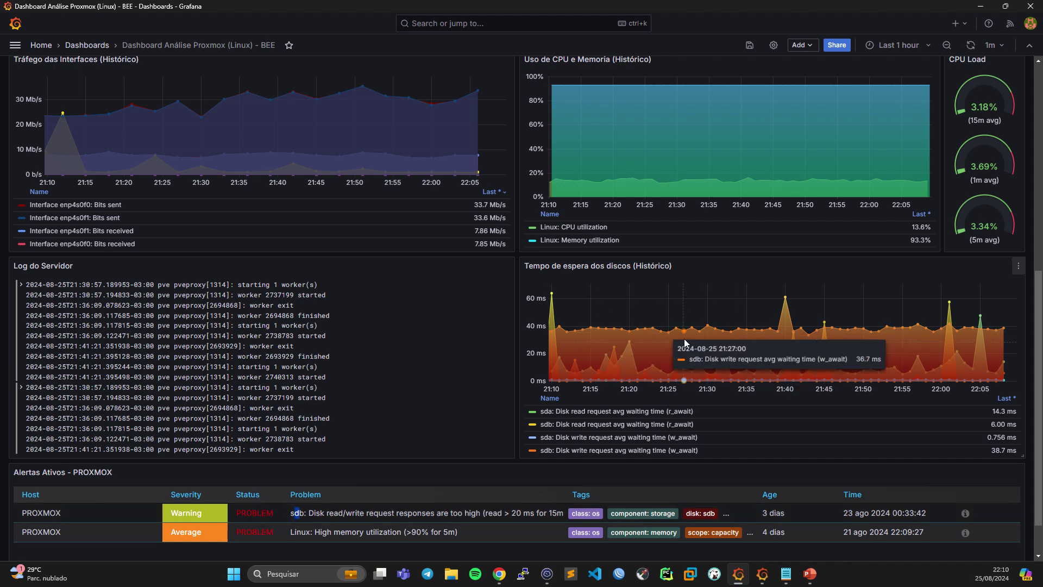
{"action": "scroll", "coordinate": [523, 334], "scroll_direction": "up", "scroll_amount": 8}
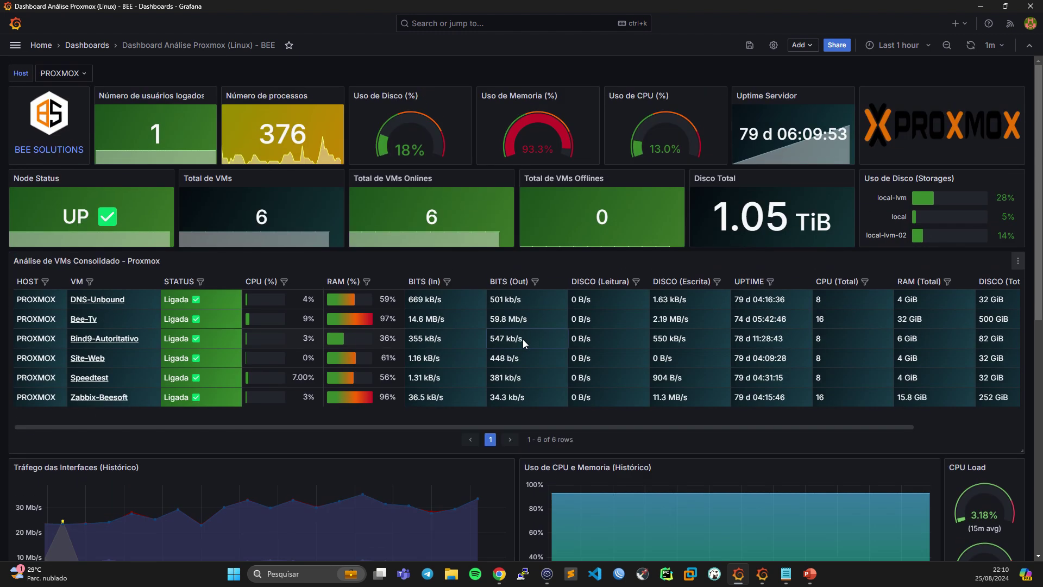
{"action": "scroll", "coordinate": [523, 339], "scroll_direction": "down", "scroll_amount": 5}
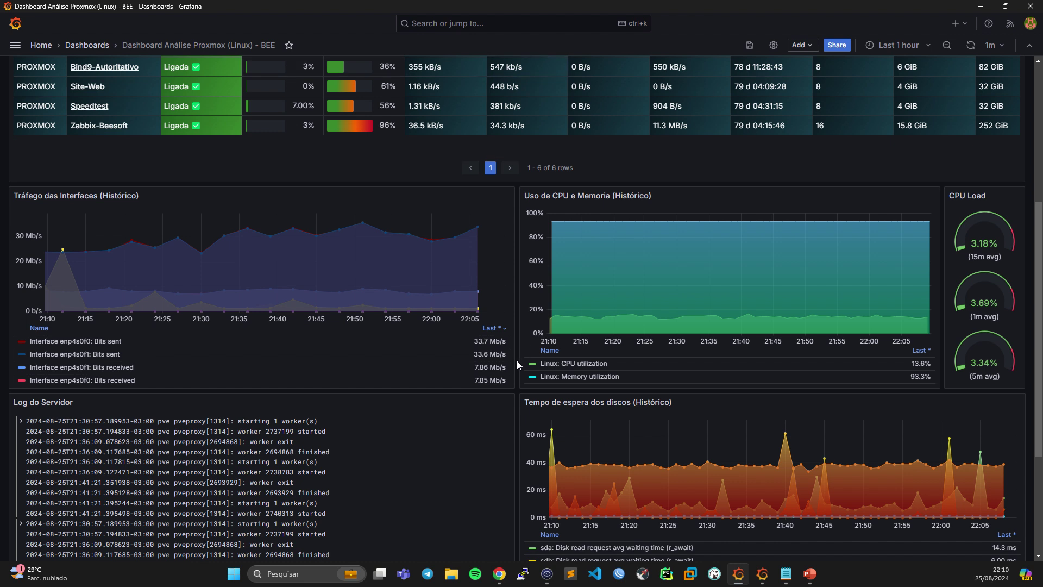
{"action": "scroll", "coordinate": [516, 360], "scroll_direction": "down", "scroll_amount": 1}
{"action": "scroll", "coordinate": [516, 360], "scroll_direction": "up", "scroll_amount": 3}
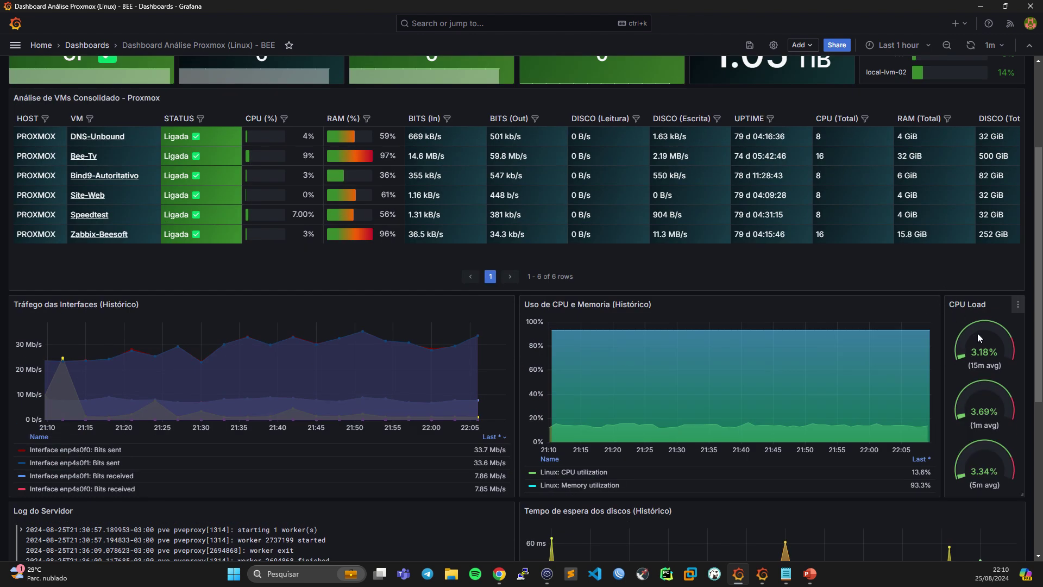
{"action": "scroll", "coordinate": [975, 315], "scroll_direction": "down", "scroll_amount": 2}
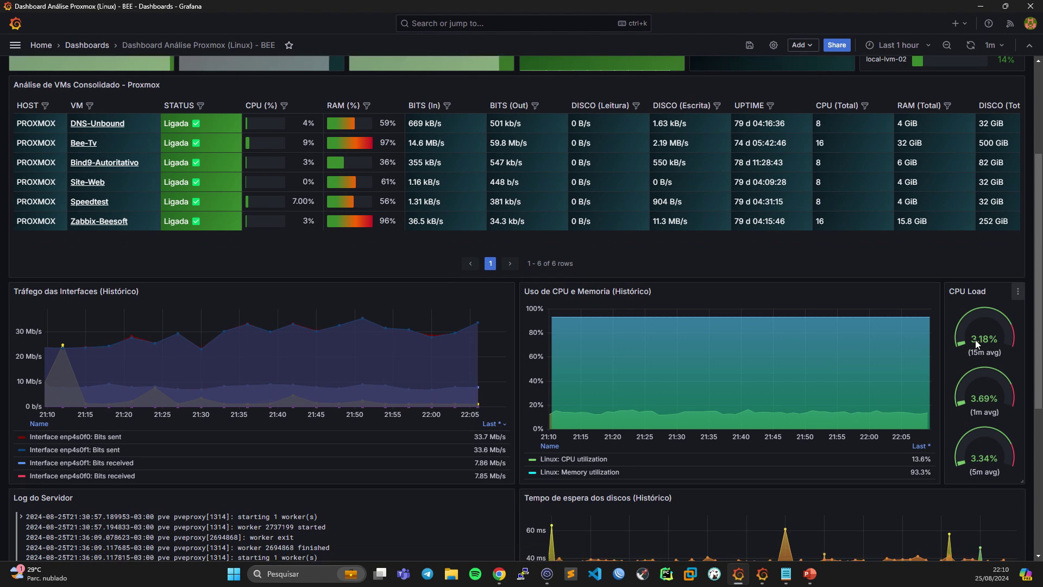
{"action": "scroll", "coordinate": [978, 312], "scroll_direction": "down", "scroll_amount": 3}
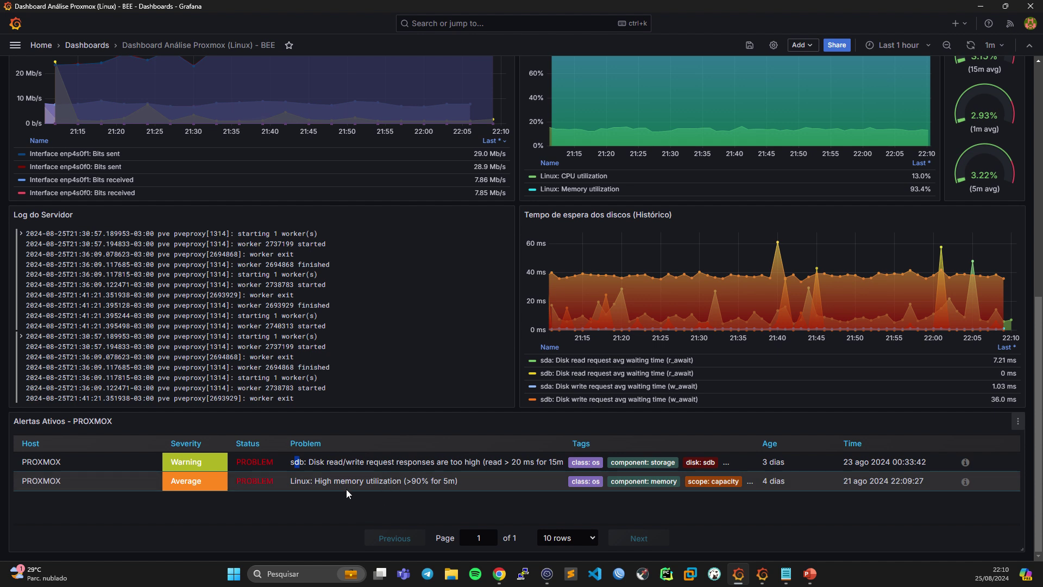
{"action": "scroll", "coordinate": [496, 484], "scroll_direction": "up", "scroll_amount": 8}
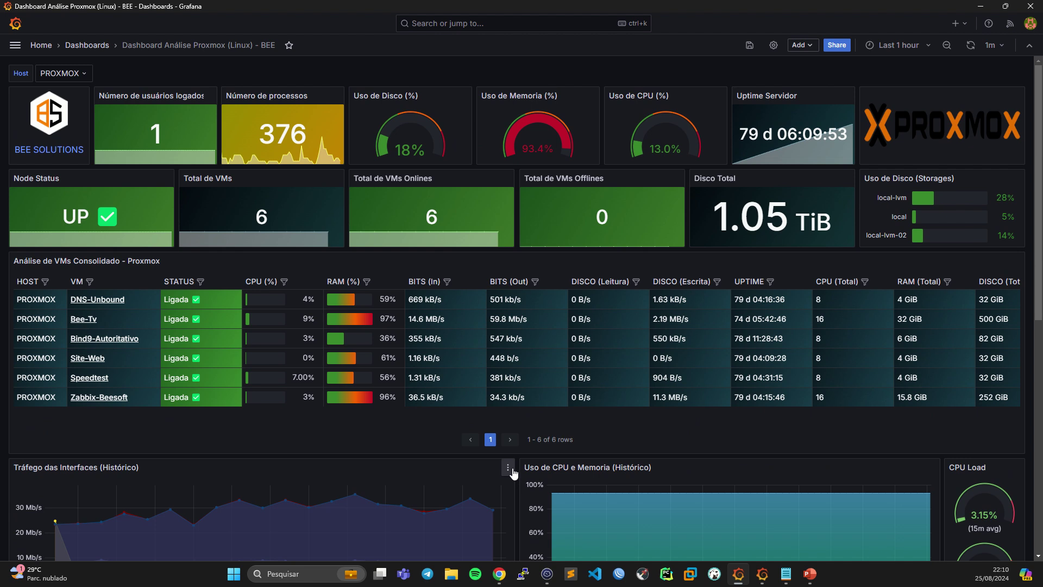
{"action": "scroll", "coordinate": [539, 130], "scroll_direction": "down", "scroll_amount": 8}
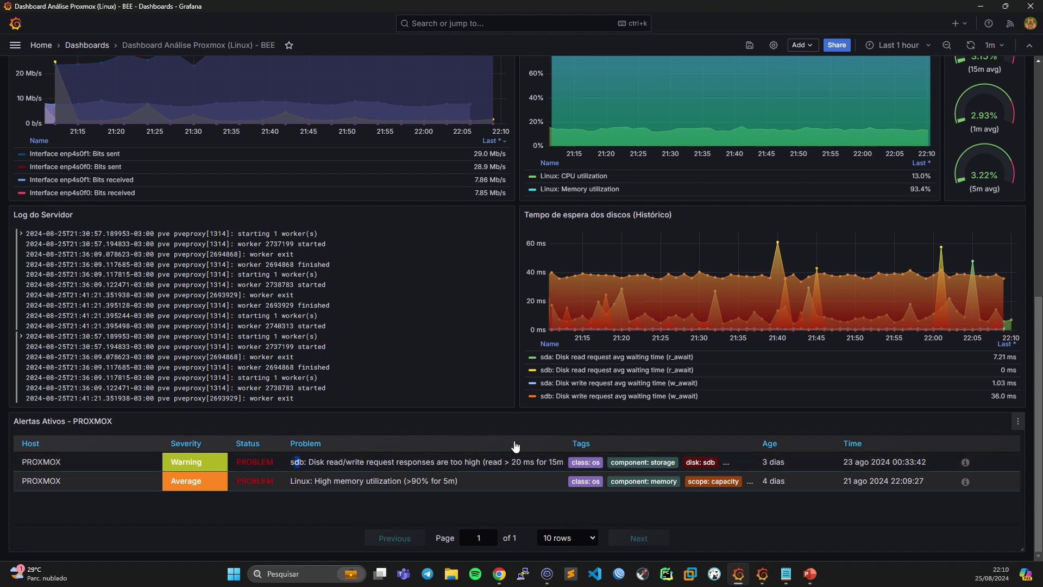
{"action": "scroll", "coordinate": [513, 421], "scroll_direction": "up", "scroll_amount": 4}
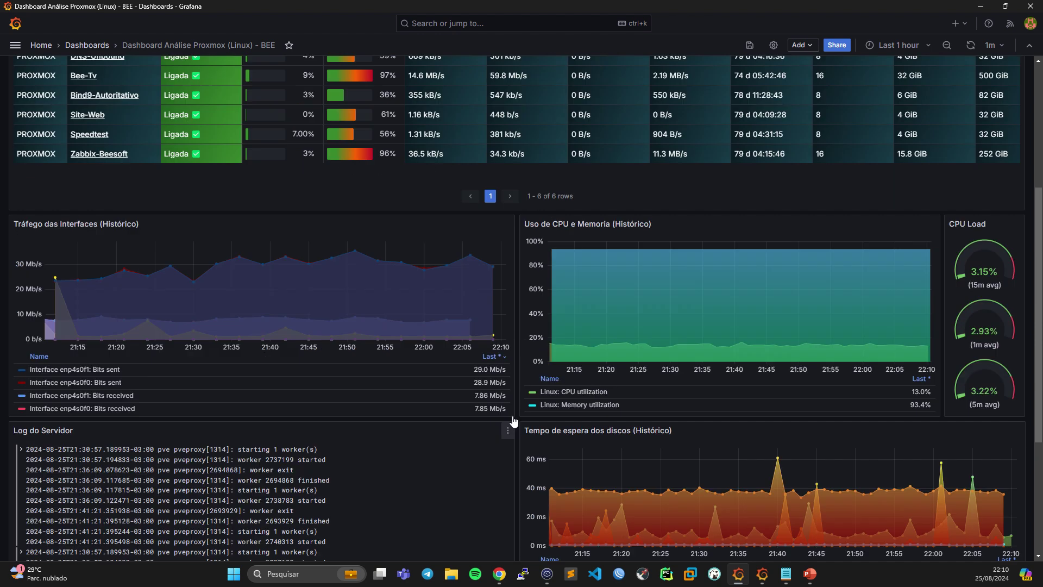
{"action": "scroll", "coordinate": [514, 422], "scroll_direction": "up", "scroll_amount": 5}
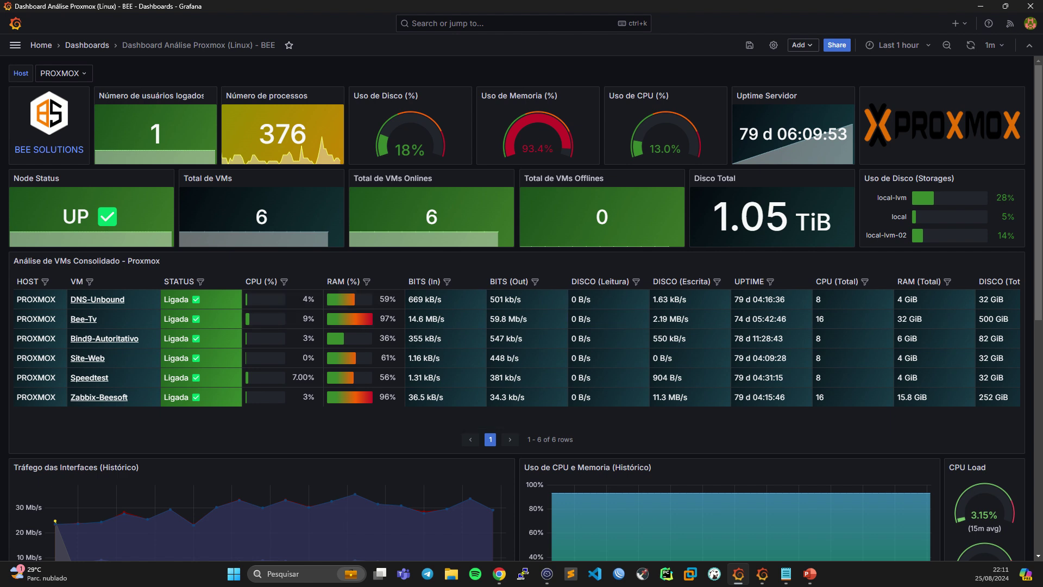
Switch to the Dashboard Análise Proxmox (VMs) window, bring it onto the main screen and maximize it.
{"action": "key", "text": "alt+Tab"}
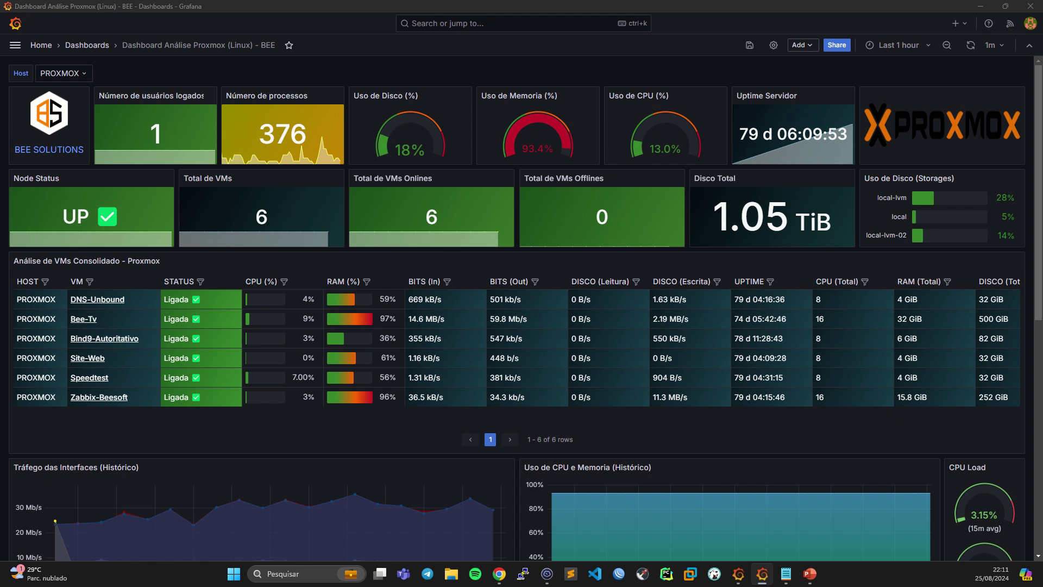
{"action": "left_click_drag", "start_coordinate": [1042, 33], "coordinate": [485, 6]}
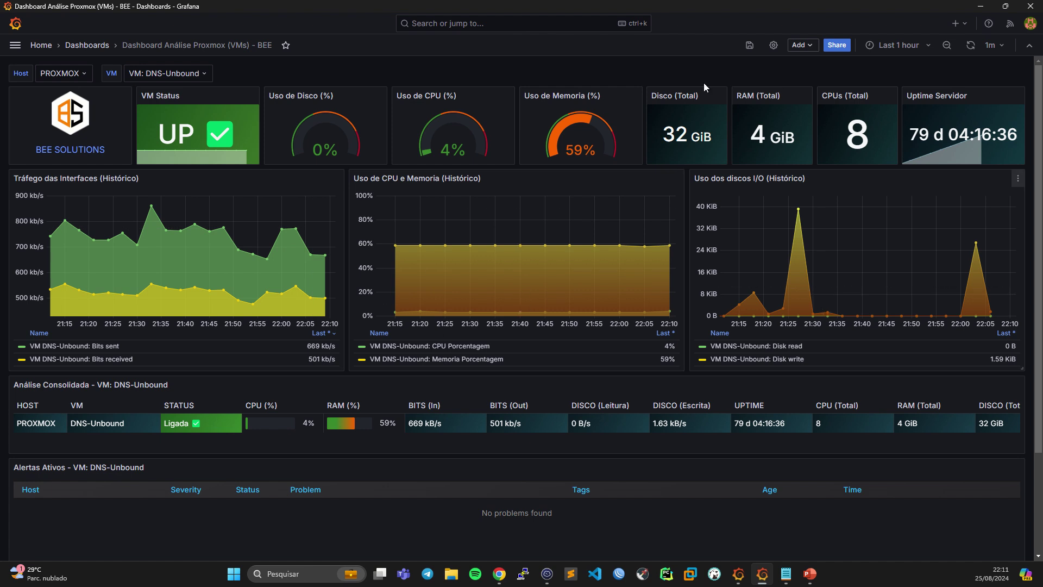
{"action": "key", "text": "super+Down"}
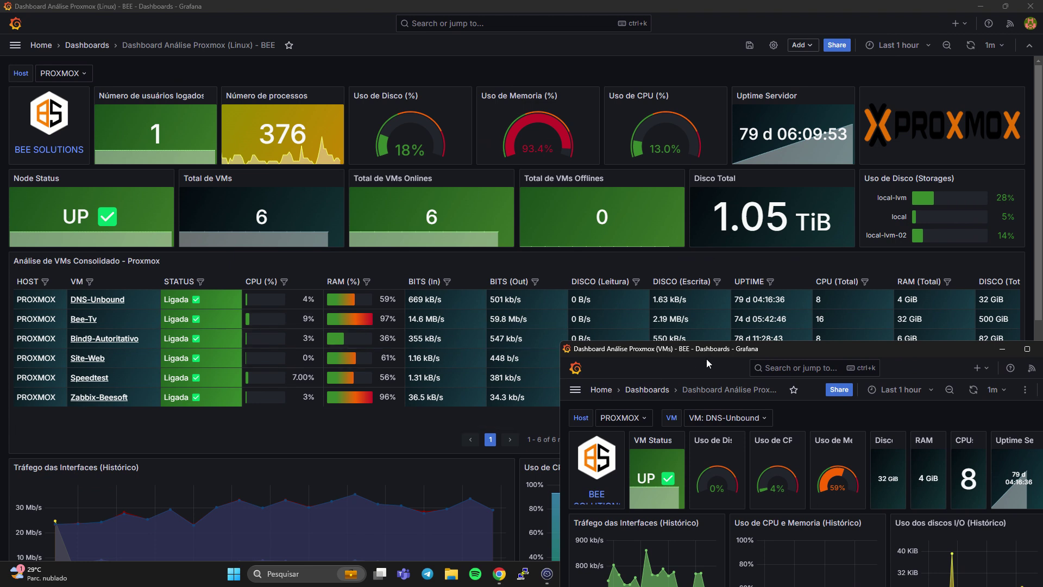
{"action": "left_click_drag", "start_coordinate": [702, 353], "coordinate": [553, 319]}
{"action": "key", "text": "super+Up"}
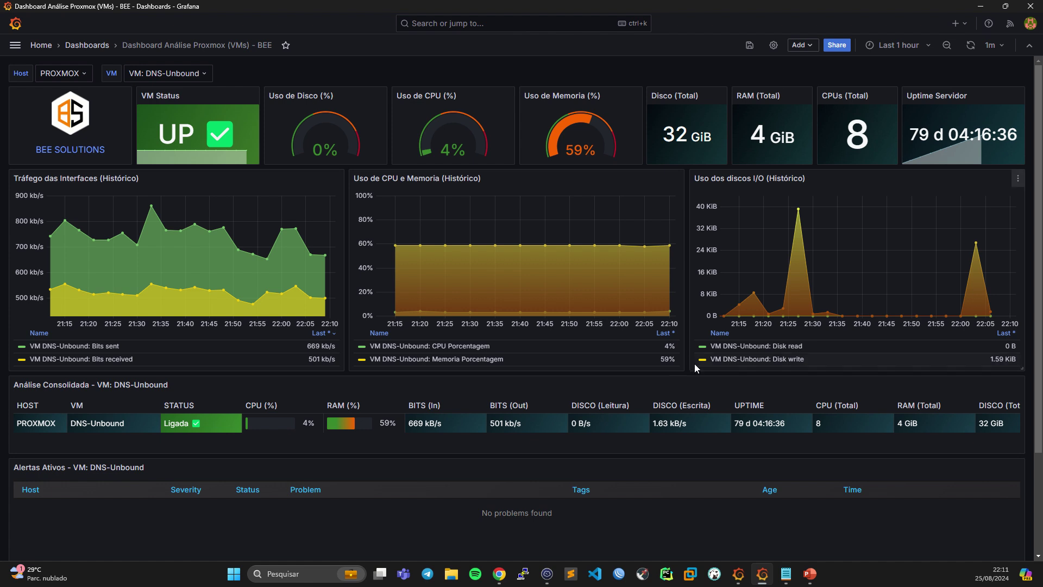
Examine the DNS-Unbound VM's status gauges, traffic, CPU, memory and disk I/O history, consolidated analysis and active alerts.
{"action": "scroll", "coordinate": [615, 397], "scroll_direction": "down", "scroll_amount": 2}
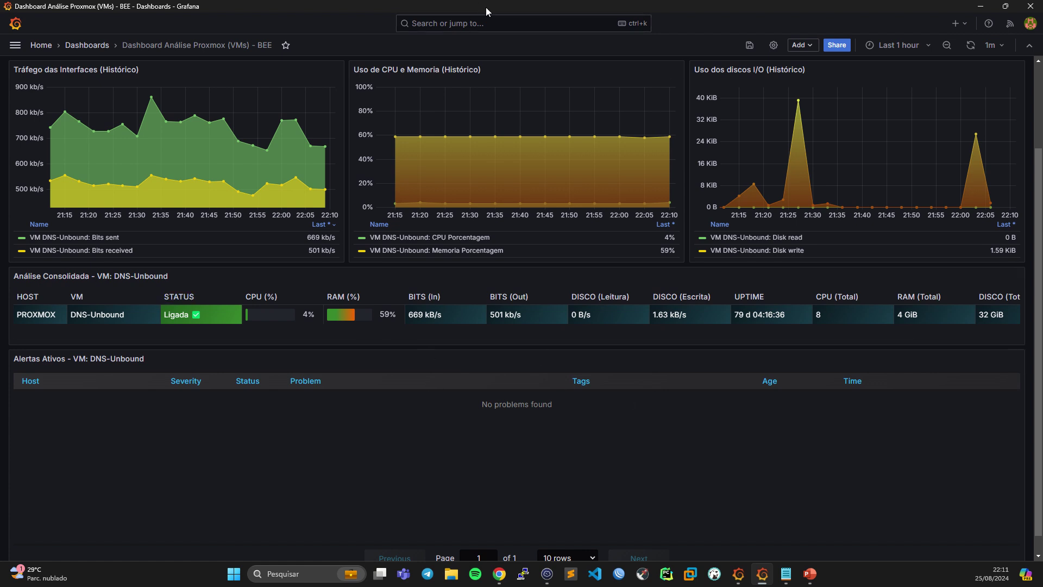
{"action": "left_click_drag", "start_coordinate": [474, 4], "coordinate": [865, 279]}
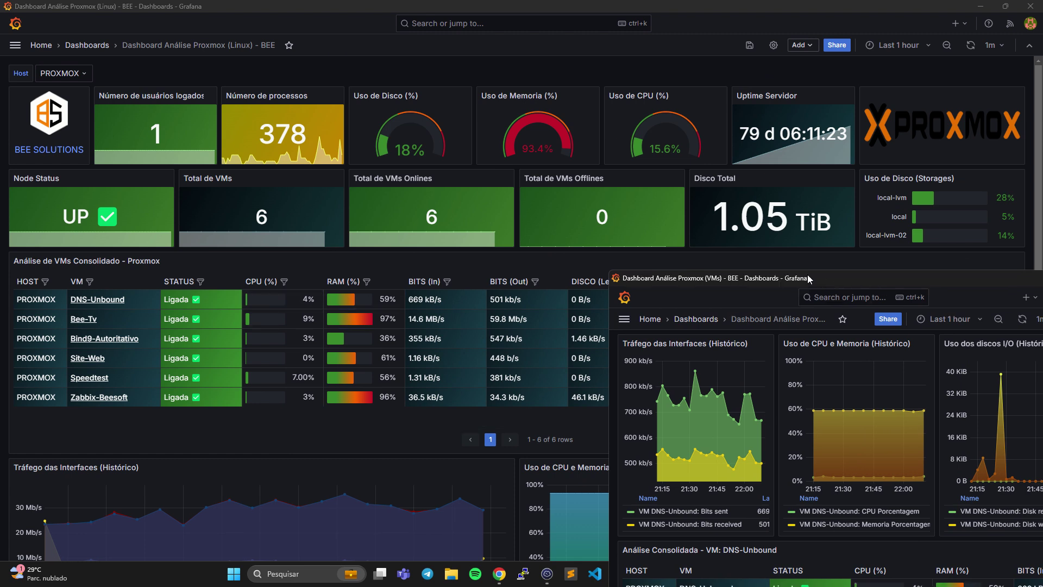
{"action": "left_click_drag", "start_coordinate": [808, 277], "coordinate": [592, 16]}
{"action": "scroll", "coordinate": [560, 310], "scroll_direction": "up", "scroll_amount": 3}
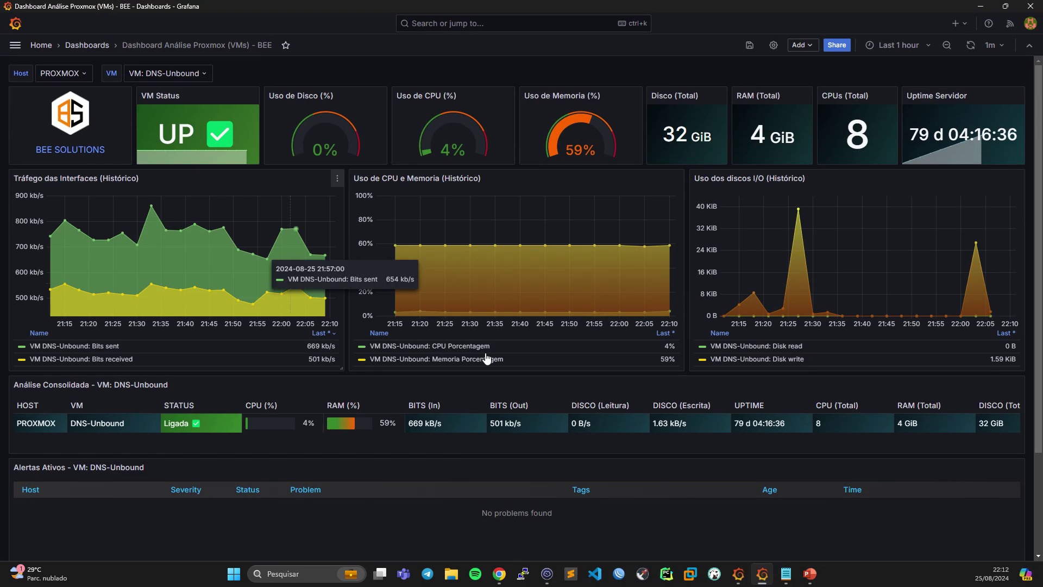
{"action": "scroll", "coordinate": [492, 458], "scroll_direction": "down", "scroll_amount": 2}
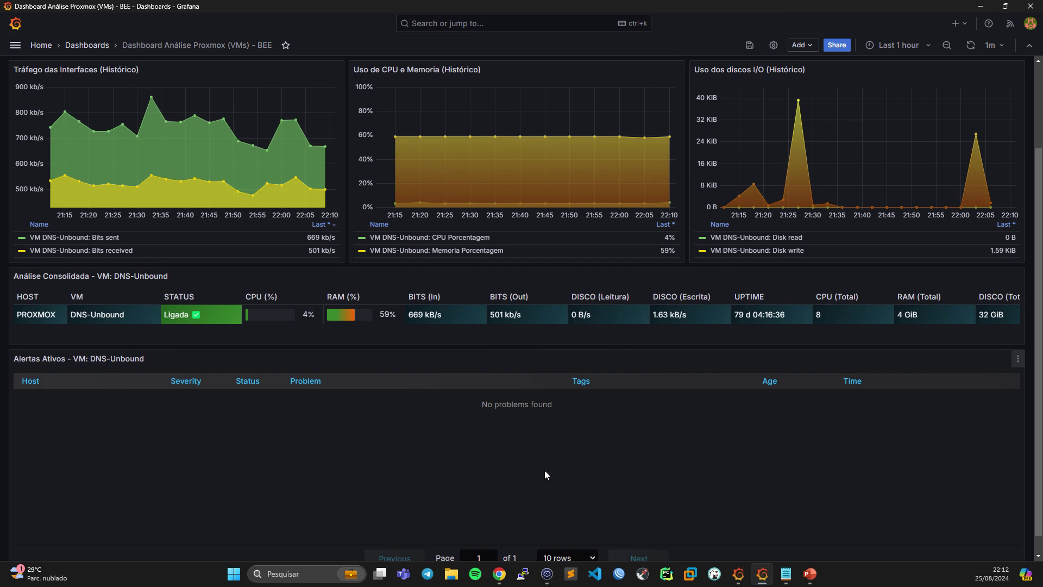
{"action": "scroll", "coordinate": [546, 472], "scroll_direction": "up", "scroll_amount": 3}
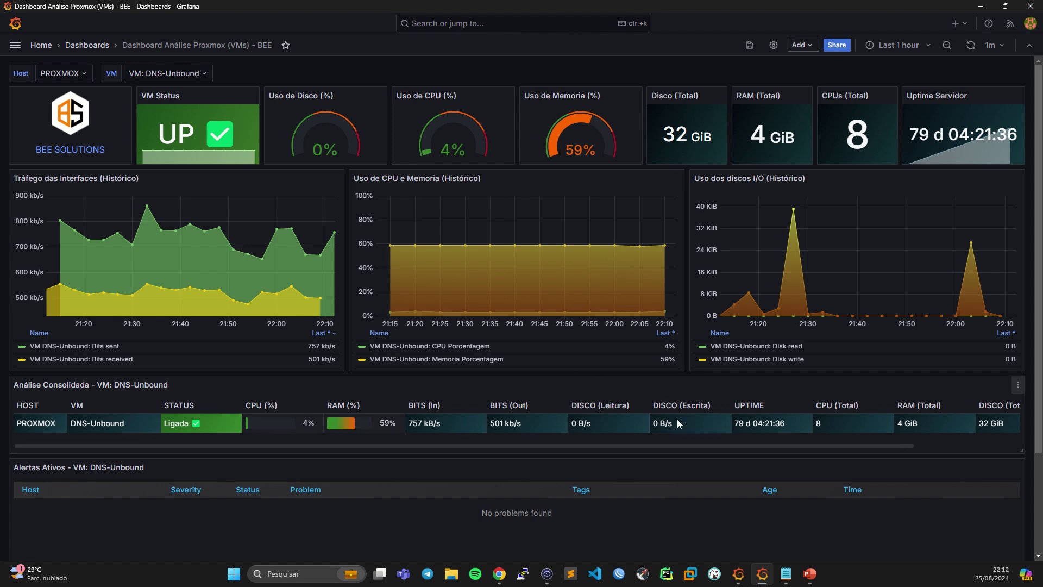
Switch to the Bee Proxmox - Infinity terminal session, centre its window over the dashboard and widen it.
{"action": "key", "text": "alt+Tab"}
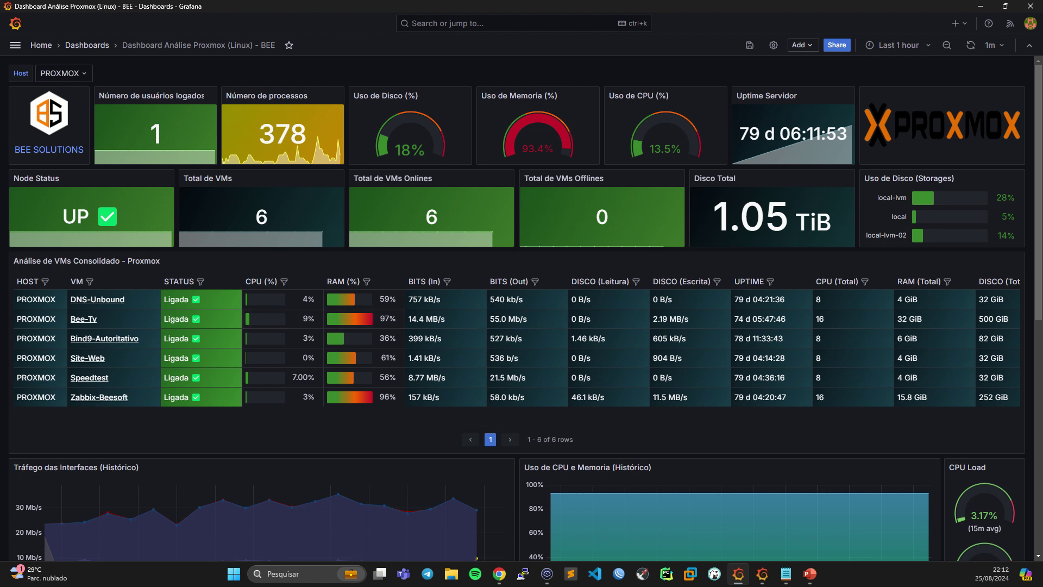
{"action": "key", "text": "alt+Tab"}
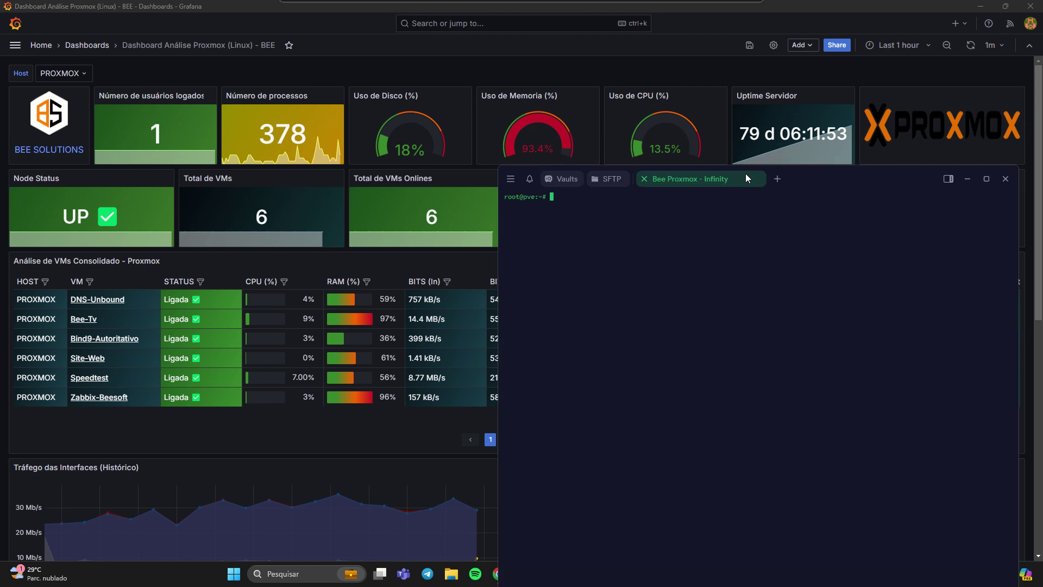
{"action": "left_click_drag", "start_coordinate": [598, 179], "coordinate": [595, 40]}
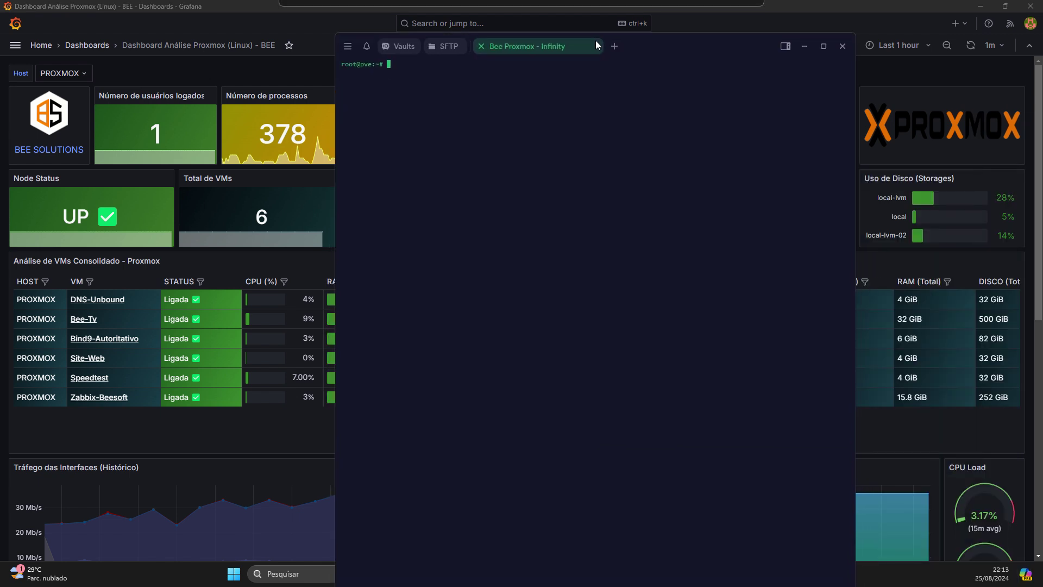
{"action": "left_click_drag", "start_coordinate": [669, 42], "coordinate": [576, 69]}
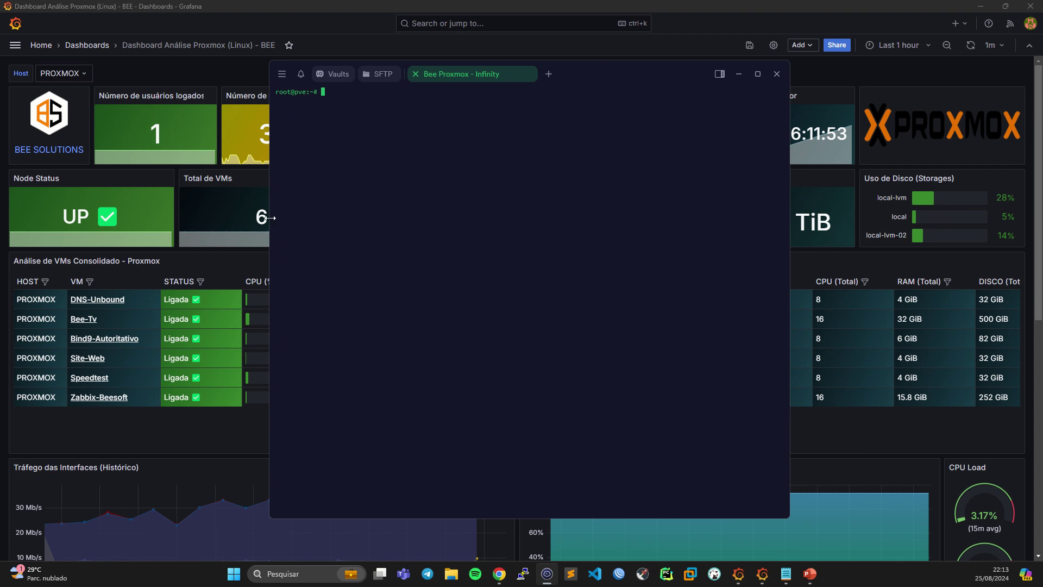
{"action": "left_click_drag", "start_coordinate": [270, 217], "coordinate": [216, 218]}
{"action": "left_click_drag", "start_coordinate": [561, 70], "coordinate": [604, 70]}
Bring the Chrome window with the Proxmox VE API documentation to the main screen and highlight the usage lines for /cluster/resources.
{"action": "mouse_move", "coordinate": [496, 584]}
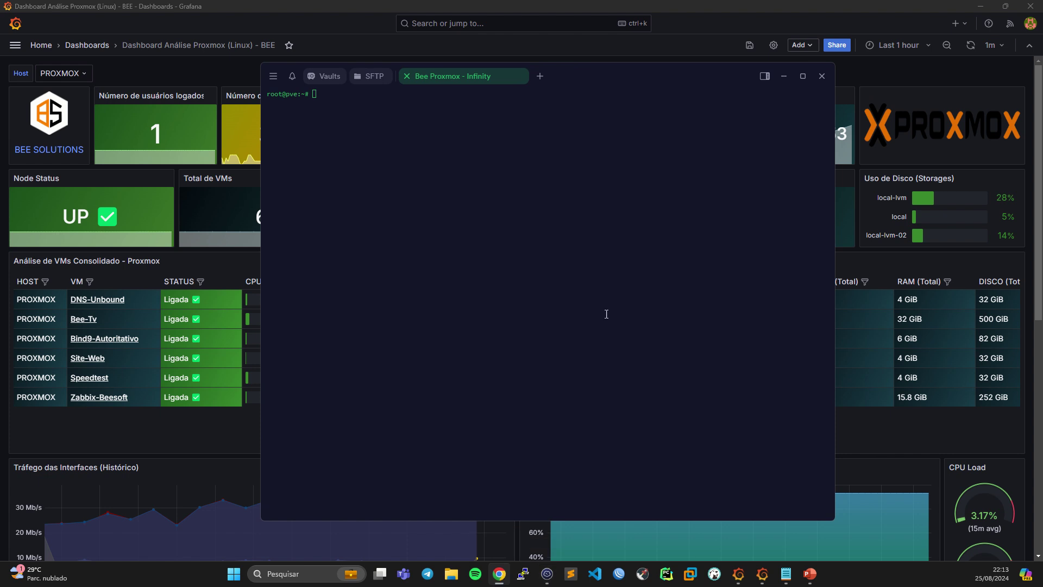
{"action": "left_click_drag", "start_coordinate": [1042, 163], "coordinate": [391, 1]}
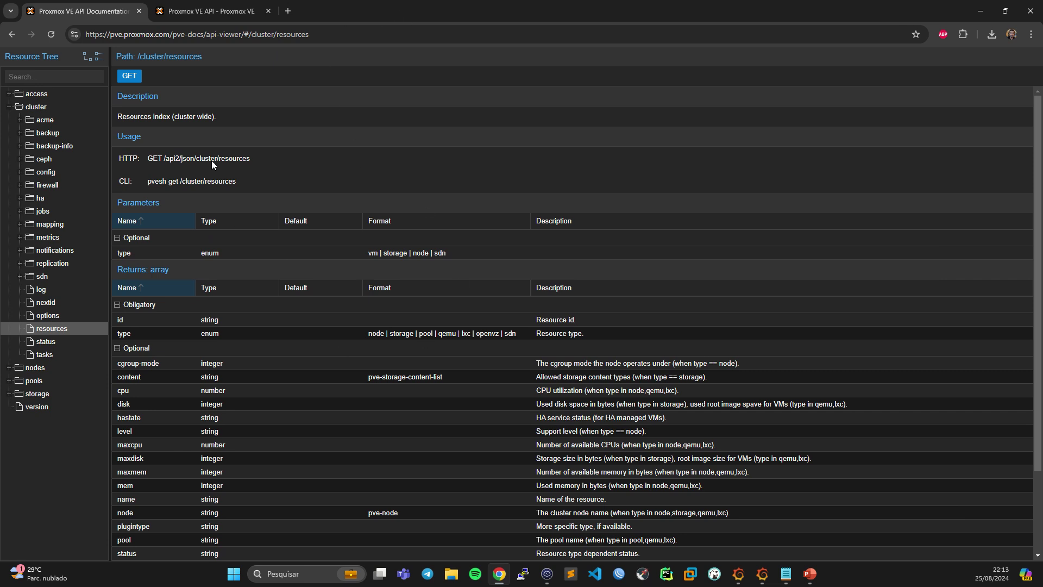
{"action": "left_click", "coordinate": [207, 12]}
{"action": "left_click", "coordinate": [85, 13]}
{"action": "left_click_drag", "start_coordinate": [266, 160], "coordinate": [162, 160]}
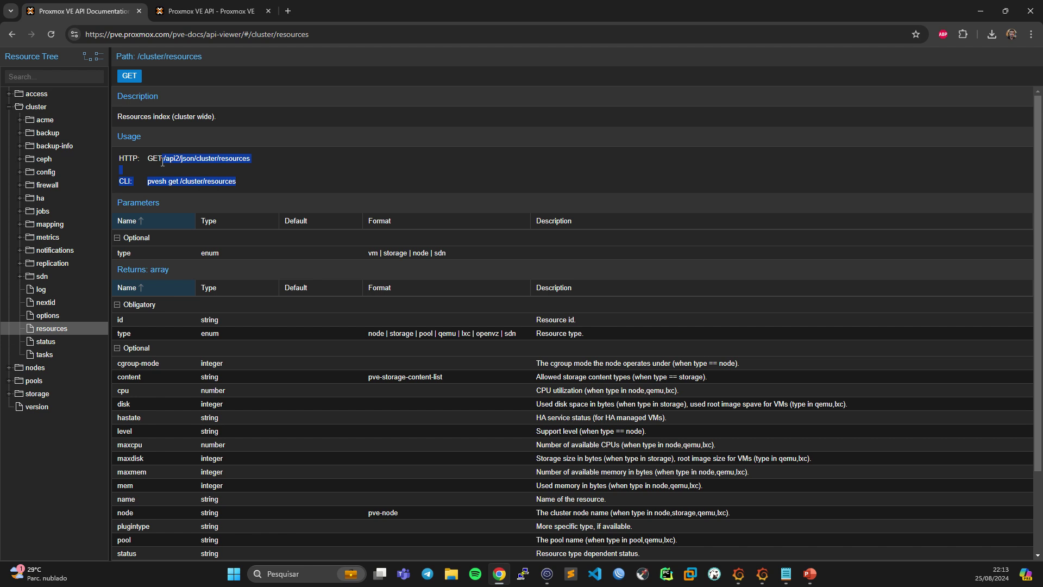
Highlight the HTTP request line GET /api2/json/cluster/resources in the Usage section.
{"action": "left_click", "coordinate": [263, 161]}
{"action": "left_click_drag", "start_coordinate": [259, 159], "coordinate": [153, 157]}
{"action": "left_click", "coordinate": [214, 164]}
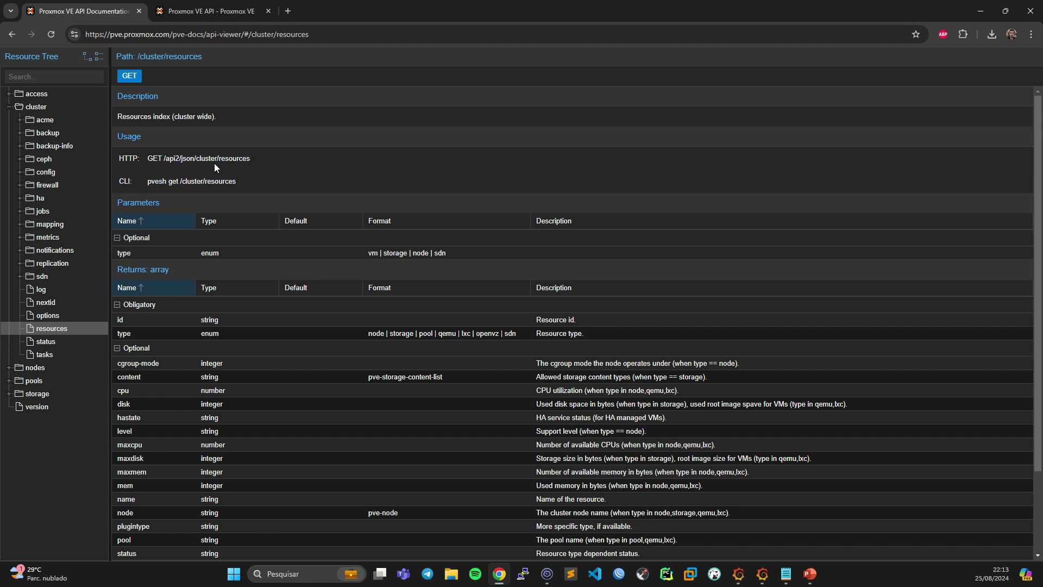
Copy the CLI command pvesh get /cluster/resources from the documentation and run it in the Bee Proxmox - Infinity terminal session.
{"action": "left_click_drag", "start_coordinate": [250, 181], "coordinate": [138, 187]}
{"action": "left_click", "coordinate": [251, 183]}
{"action": "left_click_drag", "start_coordinate": [265, 181], "coordinate": [148, 183]}
{"action": "key", "text": "ctrl+c"}
{"action": "left_click", "coordinate": [547, 574]}
{"action": "key", "text": "ctrl+v"}
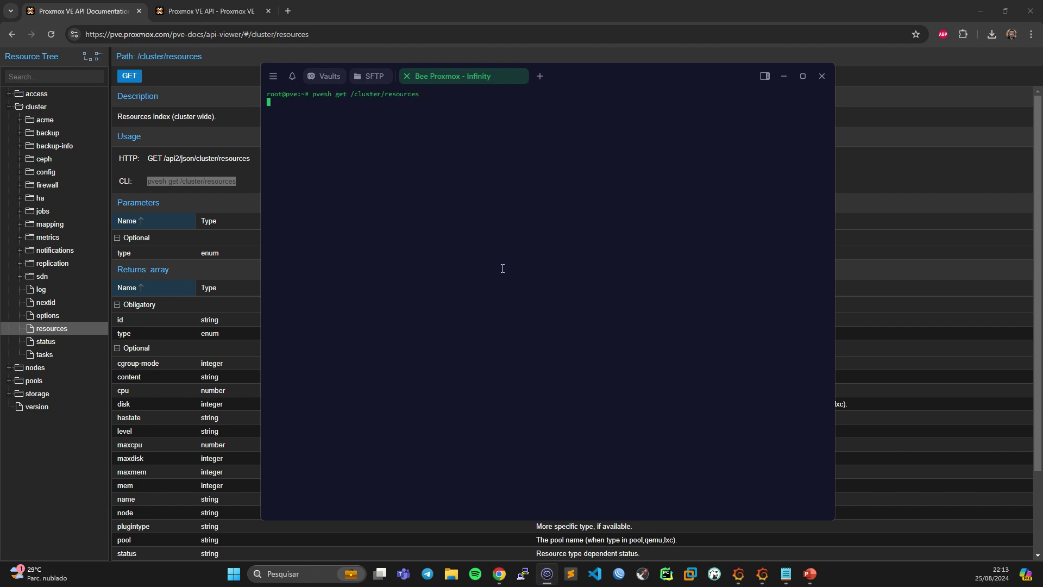
Maximize the terminal, enlarge its text, clear the screen and rerun pvesh get /cluster/resources.
{"action": "left_click", "coordinate": [802, 77]}
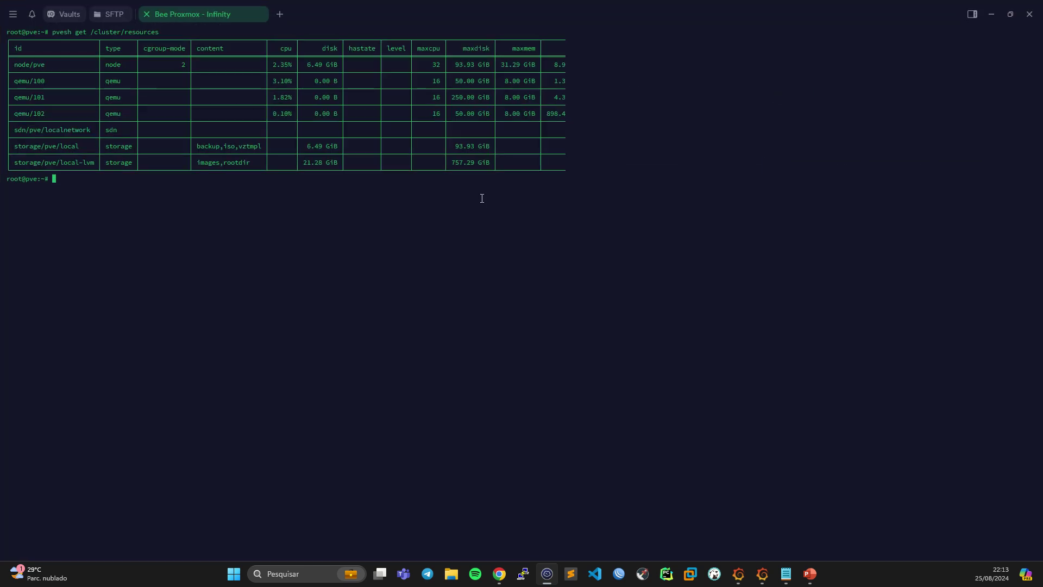
{"action": "key", "text": "ctrl+plus"}
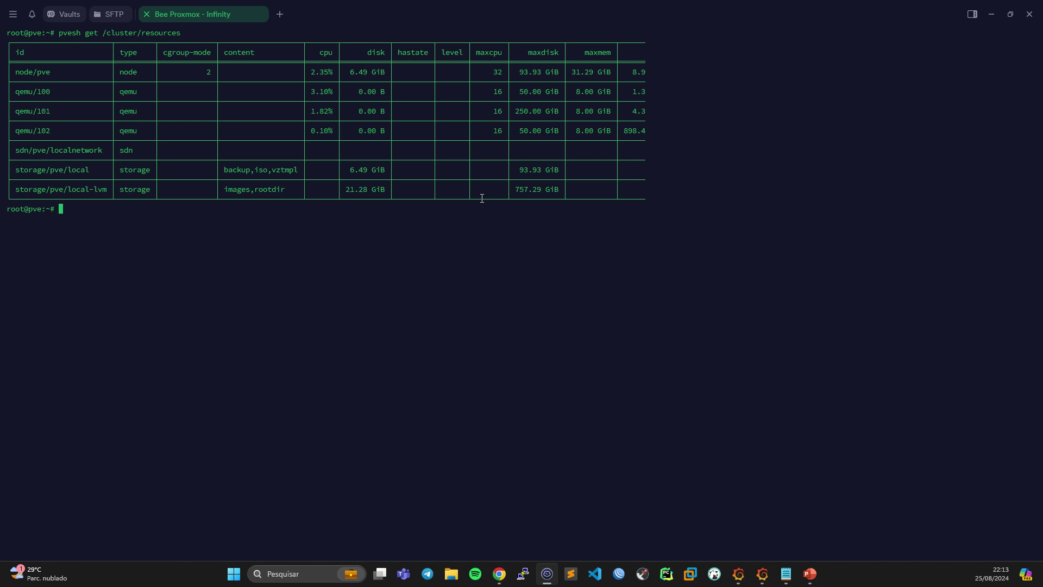
{"action": "key", "text": "Return"}
{"action": "key", "text": "Return"}
{"action": "key", "text": "ctrl+l"}
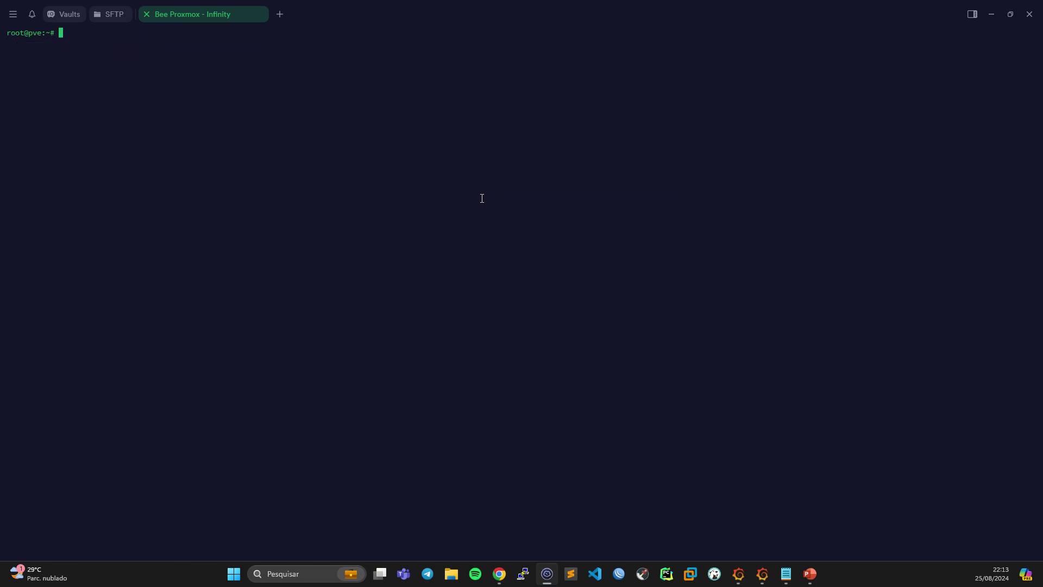
{"action": "key", "text": "Return"}
{"action": "key", "text": "Up"}
{"action": "key", "text": "Return"}
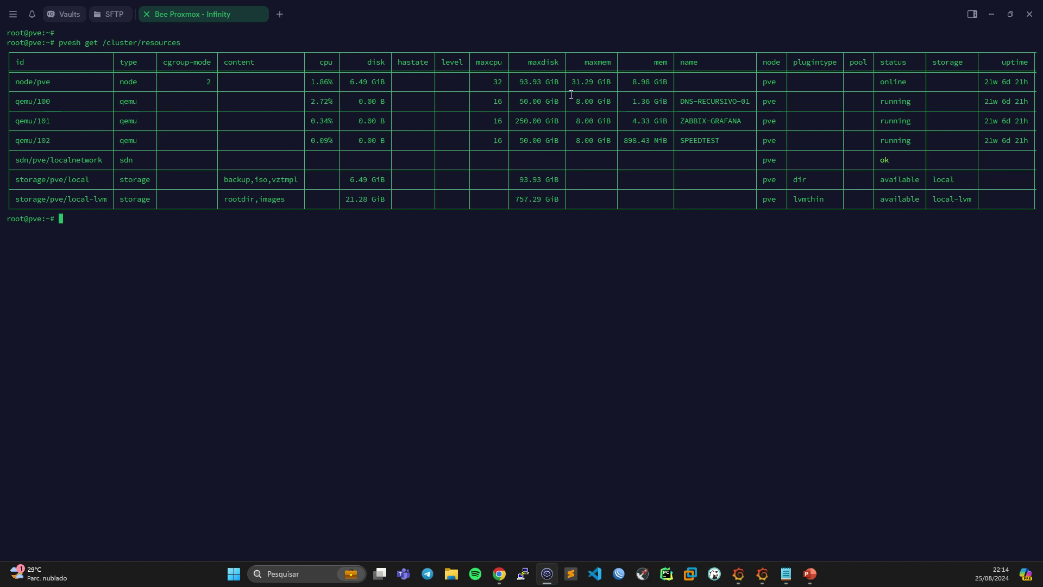
Examine the resource table's node row, the three qemu rows, the VM names and the status column.
{"action": "left_click_drag", "start_coordinate": [489, 82], "coordinate": [87, 77]}
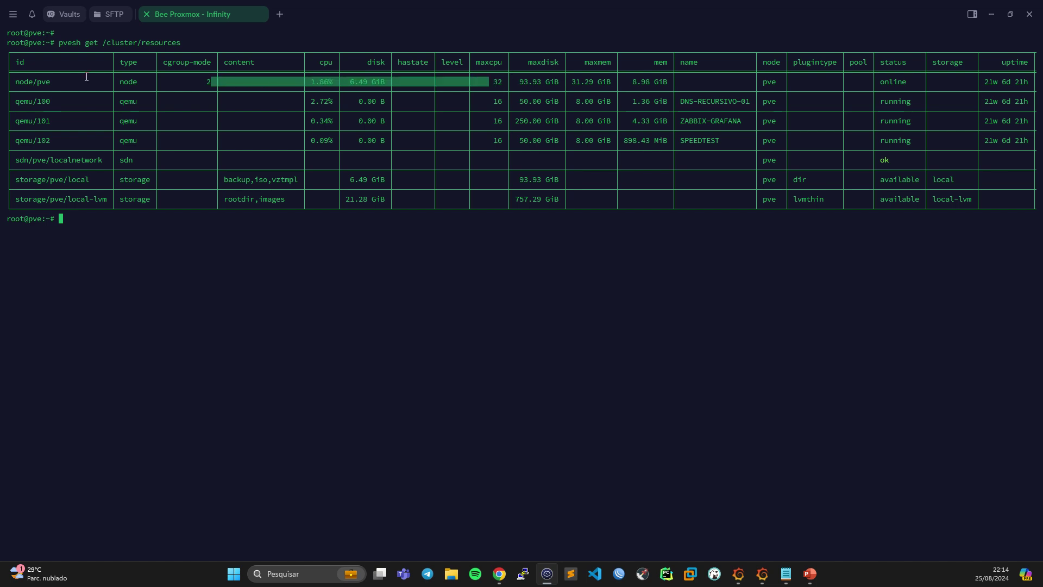
{"action": "double_click", "coordinate": [26, 81]}
{"action": "left_click_drag", "start_coordinate": [20, 101], "coordinate": [116, 141]}
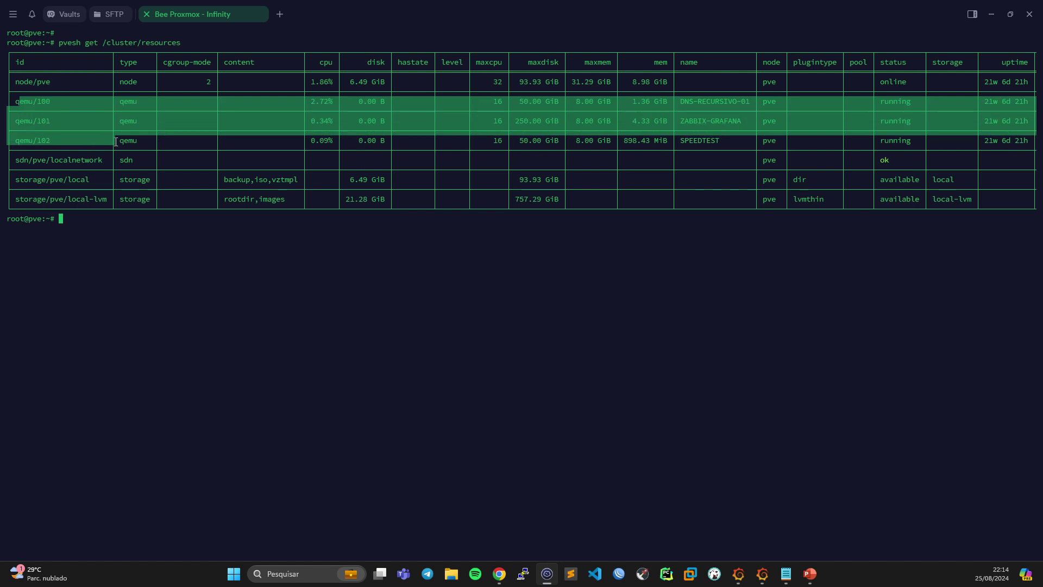
{"action": "left_click", "coordinate": [170, 143]}
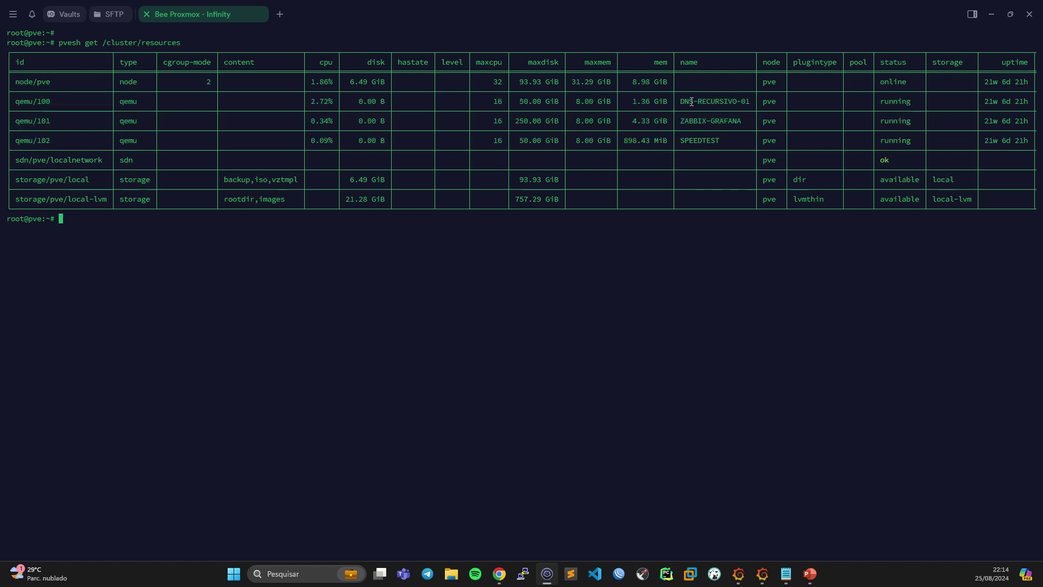
{"action": "left_click_drag", "start_coordinate": [691, 102], "coordinate": [737, 111]}
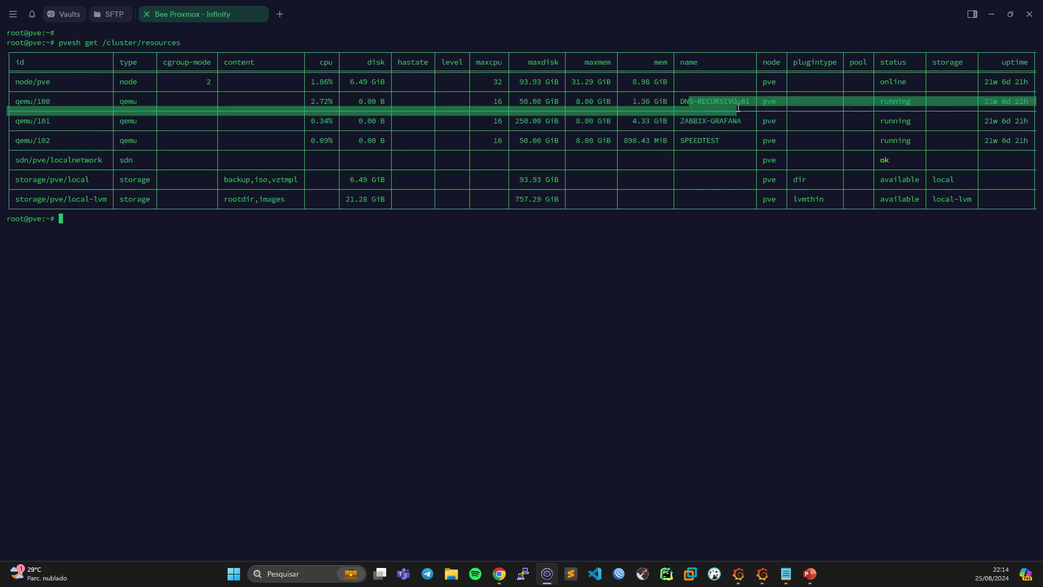
{"action": "left_click", "coordinate": [776, 99]}
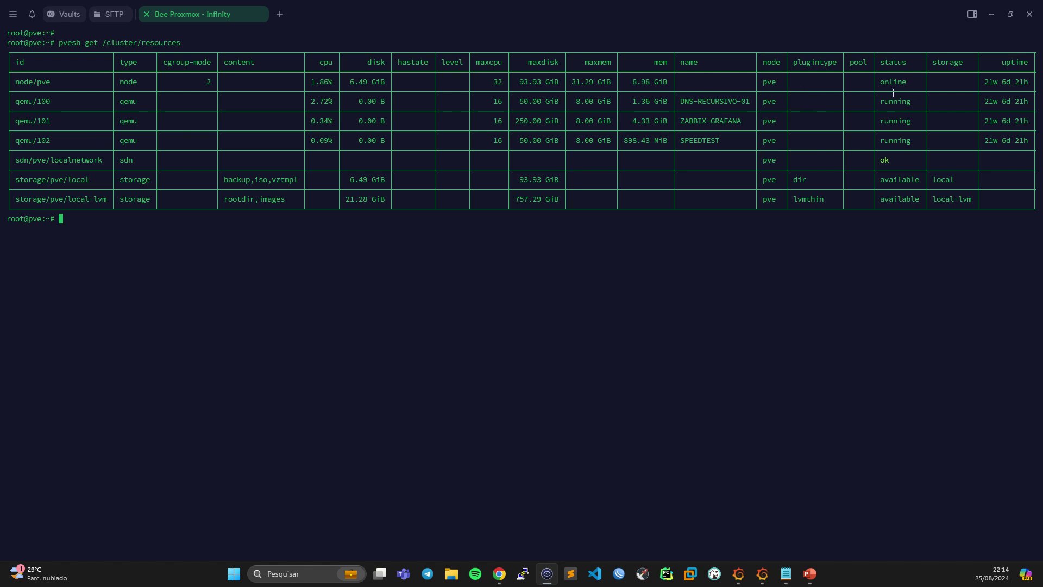
{"action": "left_click_drag", "start_coordinate": [899, 78], "coordinate": [875, 81]}
Try running the same command as the zabbix user with sudo -u zabbix pvesh get /cluster/resources and highlight the last output line.
{"action": "left_click_drag", "start_coordinate": [60, 42], "coordinate": [182, 45]}
{"action": "key", "text": "super+c"}
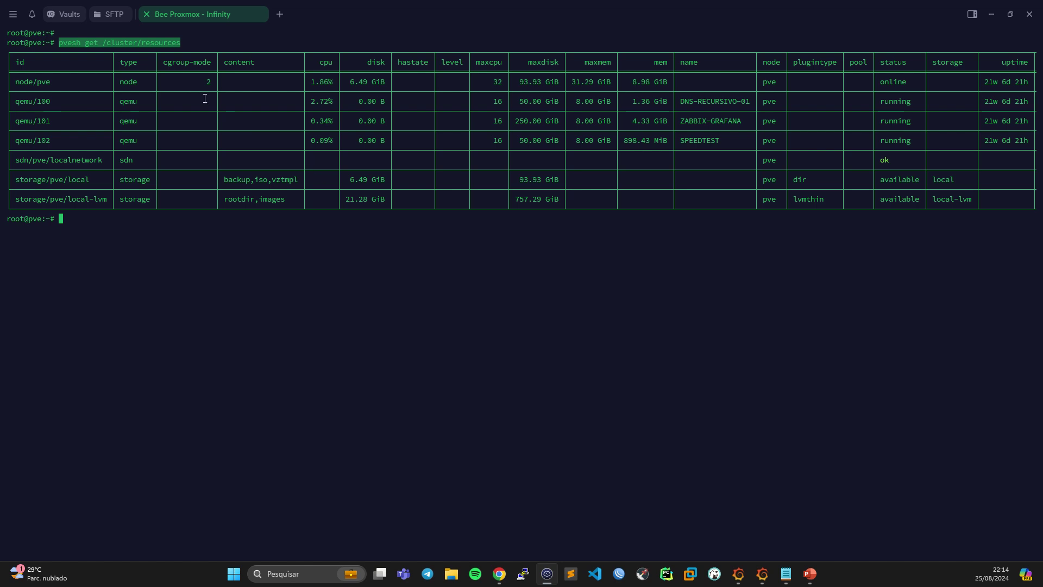
{"action": "left_click", "coordinate": [68, 42]}
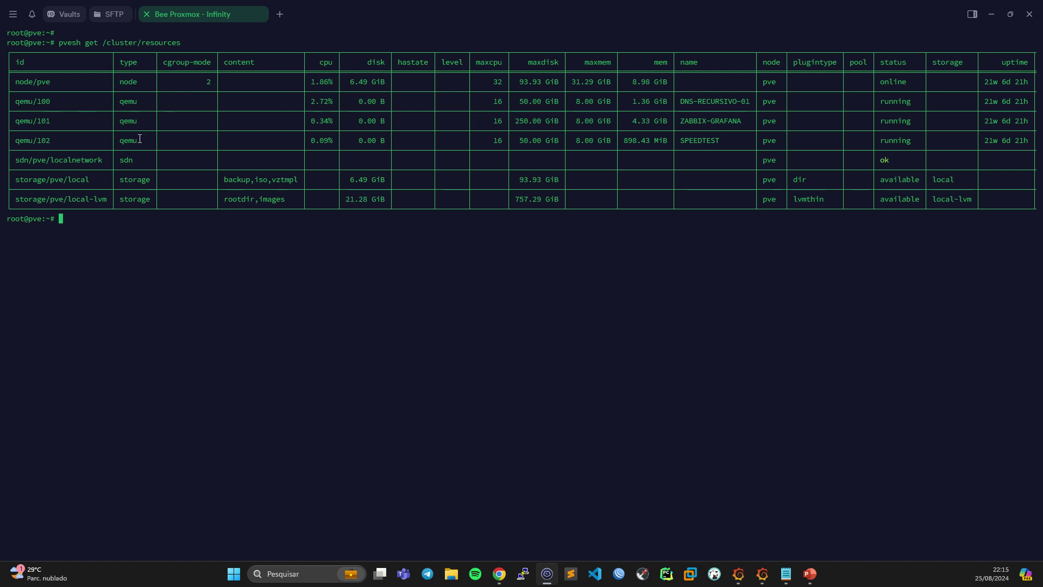
{"action": "type", "text": "sudo -z"}
{"action": "key", "text": "BackSpace"}
{"action": "type", "text": "u zabbix"}
{"action": "left_click_drag", "start_coordinate": [59, 43], "coordinate": [195, 43]}
{"action": "right_click", "coordinate": [195, 43]}
{"action": "key", "text": "Return"}
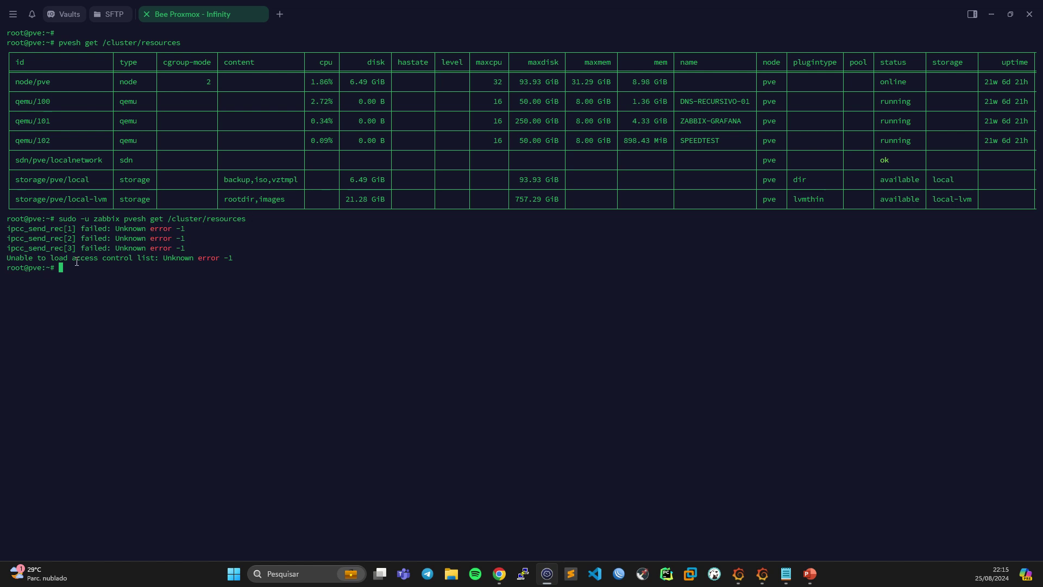
{"action": "left_click_drag", "start_coordinate": [38, 260], "coordinate": [147, 258]}
{"action": "left_click", "coordinate": [249, 79]}
Switch back to the API documentation in Chrome and point out the HTTP alternative in its usage lines.
{"action": "left_click", "coordinate": [499, 573]}
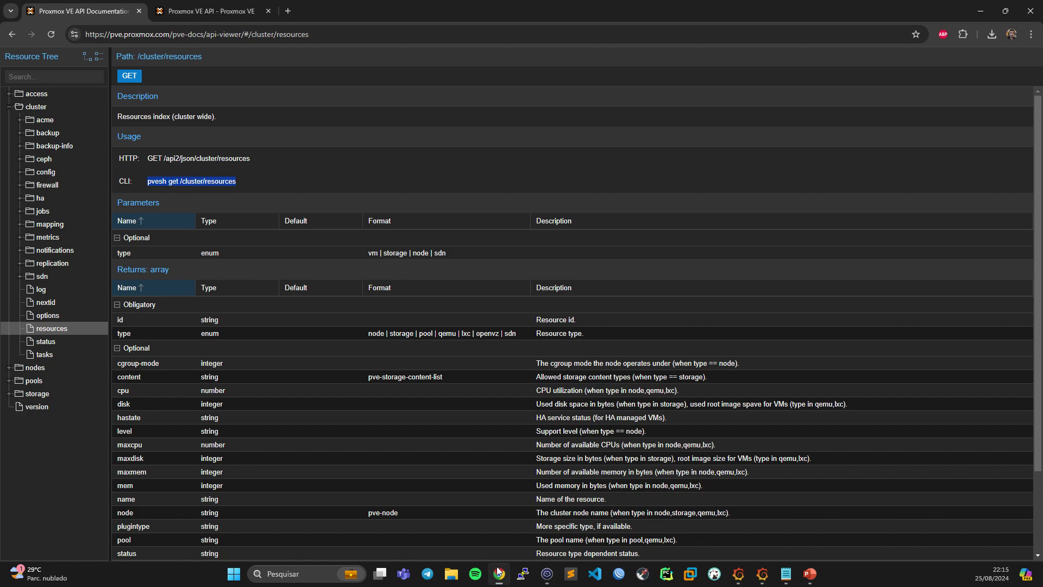
{"action": "left_click_drag", "start_coordinate": [263, 156], "coordinate": [134, 158]}
{"action": "left_click", "coordinate": [273, 156]}
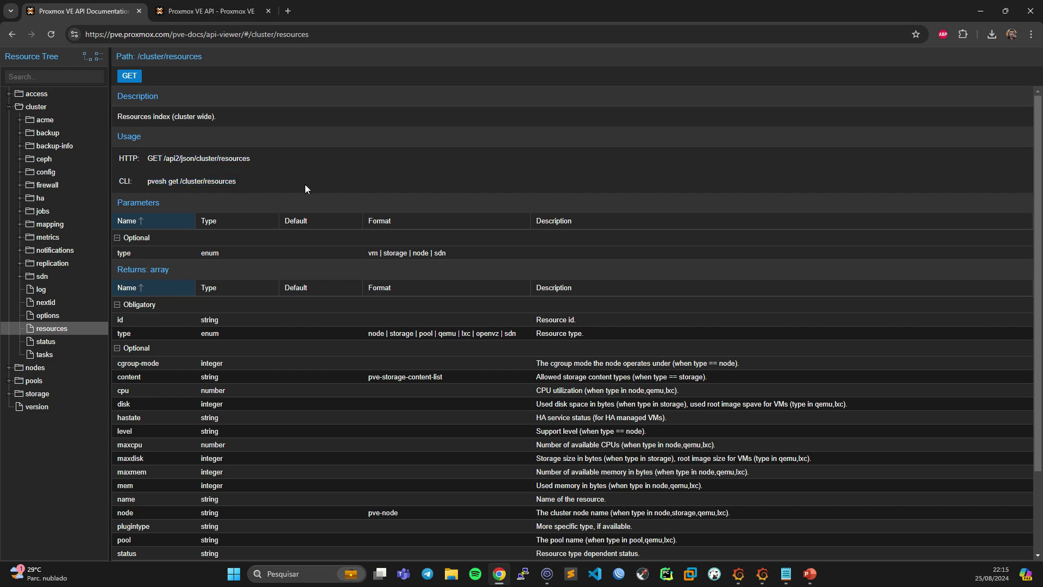
Open the Proxmox VE API wiki page, find the "Example: Use API Token" section and highlight its curl command.
{"action": "left_click", "coordinate": [193, 12]}
{"action": "scroll", "coordinate": [444, 258], "scroll_direction": "down", "scroll_amount": 10}
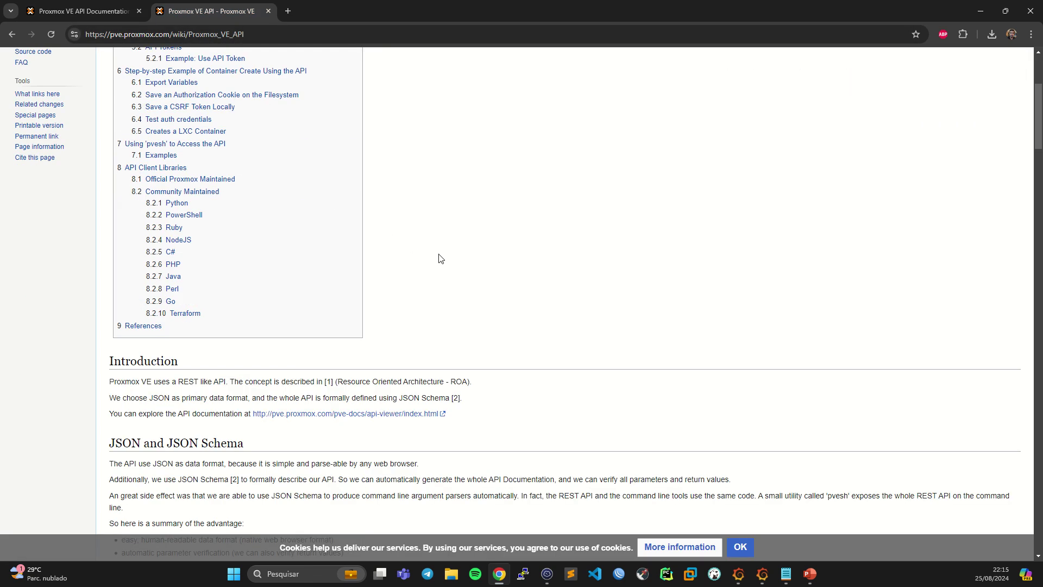
{"action": "scroll", "coordinate": [444, 256], "scroll_direction": "down", "scroll_amount": 9}
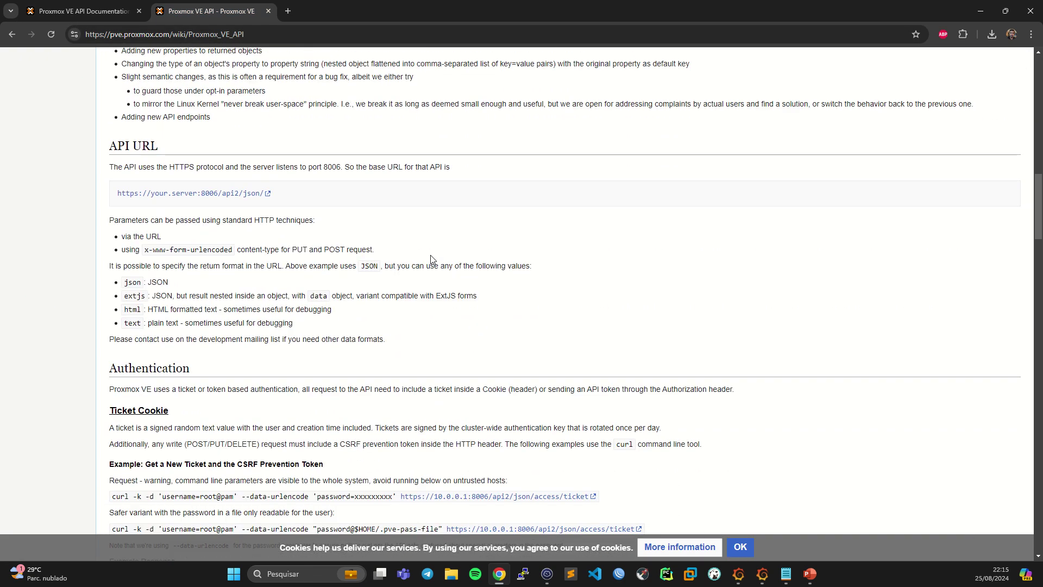
{"action": "scroll", "coordinate": [430, 255], "scroll_direction": "down", "scroll_amount": 9}
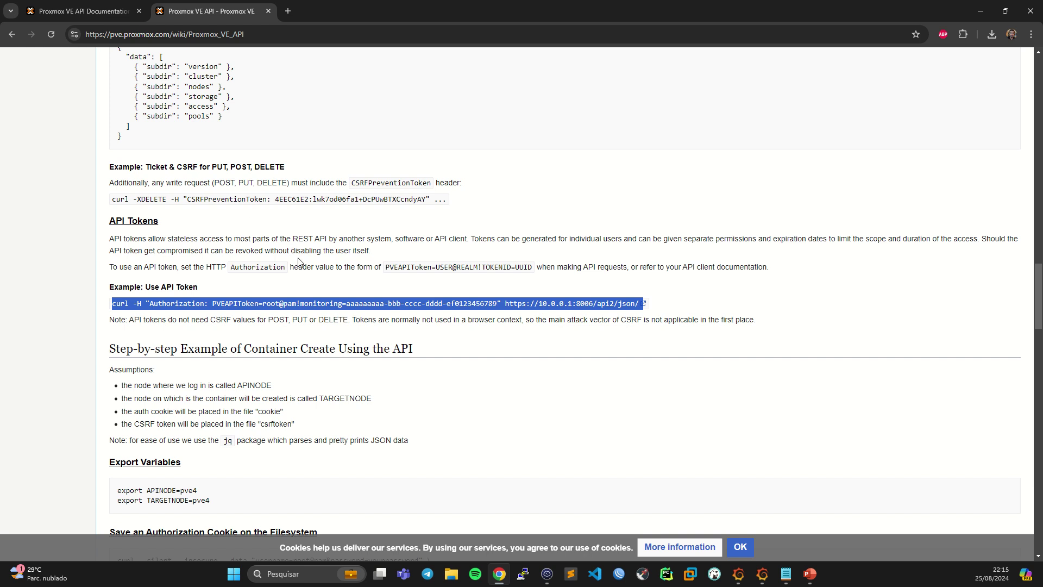
{"action": "left_click_drag", "start_coordinate": [678, 307], "coordinate": [114, 305]}
Return to the terminal session and run pvesh get /cluster/resources --output-format=json.
{"action": "left_click", "coordinate": [547, 573]}
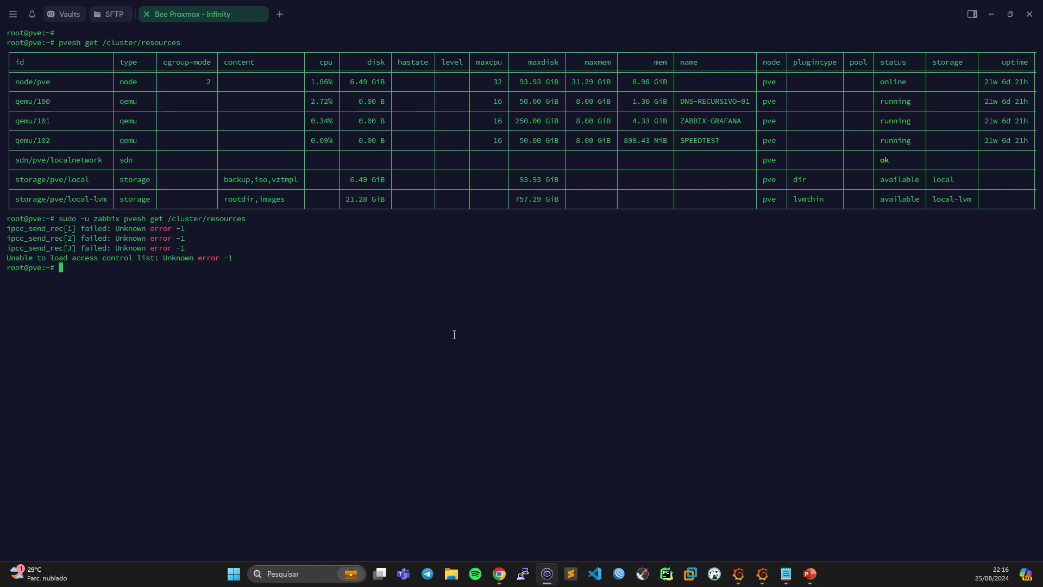
{"action": "key", "text": "Return"}
{"action": "key", "text": "Return"}
{"action": "key", "text": "Up"}
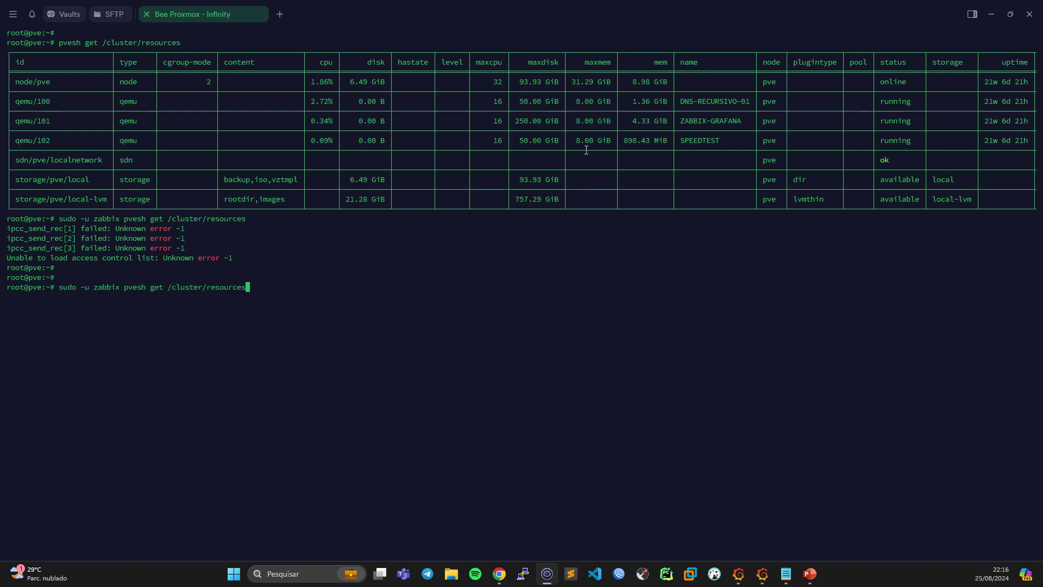
{"action": "key", "text": "Up"}
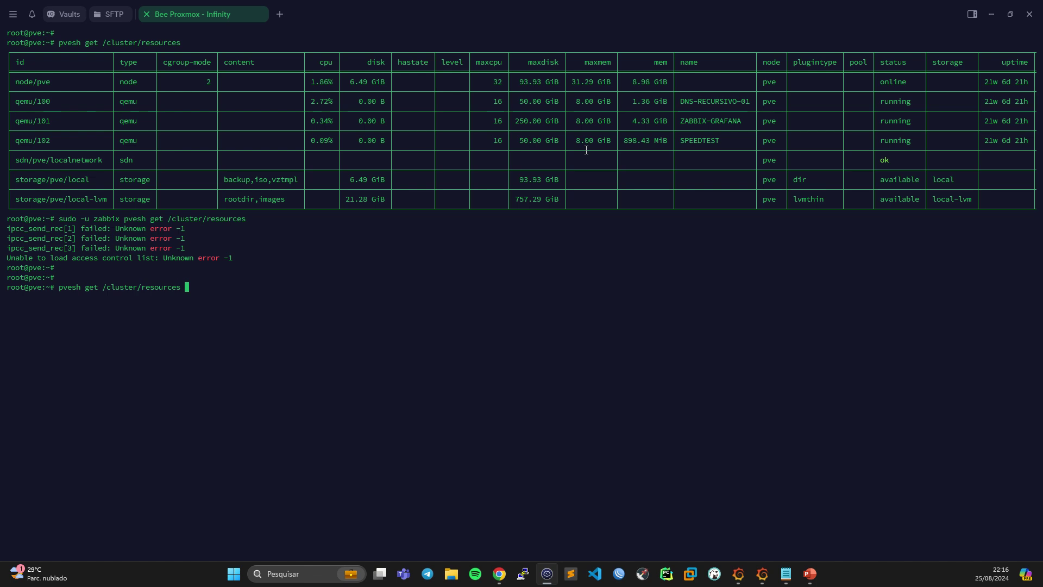
{"action": "type", "text": "-outpup"}
{"action": "type", "text": "-"}
{"action": "key", "text": "BackSpace"}
{"action": "key", "text": "BackSpace"}
{"action": "key", "text": "BackSpace"}
{"action": "type", "text": "ut-format=json"}
{"action": "key", "text": "Left"}
{"action": "key", "text": "Left"}
{"action": "key", "text": "Left"}
{"action": "key", "text": "Left"}
{"action": "key", "text": "Left"}
{"action": "key", "text": "Left"}
{"action": "key", "text": "Left"}
{"action": "key", "text": "Left"}
{"action": "key", "text": "Left"}
{"action": "key", "text": "Left"}
{"action": "key", "text": "Left"}
{"action": "key", "text": "Left"}
{"action": "key", "text": "Left"}
{"action": "key", "text": "Left"}
{"action": "key", "text": "Left"}
{"action": "key", "text": "Left"}
{"action": "key", "text": "Left"}
{"action": "type", "text": "-"}
{"action": "key", "text": "Right"}
{"action": "key", "text": "Right"}
{"action": "key", "text": "Right"}
{"action": "key", "text": "Right"}
{"action": "key", "text": "Right"}
{"action": "key", "text": "Right"}
{"action": "key", "text": "Right"}
{"action": "key", "text": "Right"}
{"action": "key", "text": "Right"}
{"action": "key", "text": "Right"}
{"action": "key", "text": "Right"}
{"action": "key", "text": "Right"}
{"action": "key", "text": "Right"}
{"action": "key", "text": "Right"}
{"action": "key", "text": "Right"}
{"action": "key", "text": "Right"}
{"action": "key", "text": "Right"}
{"action": "key", "text": "Right"}
{"action": "key", "text": "Return"}
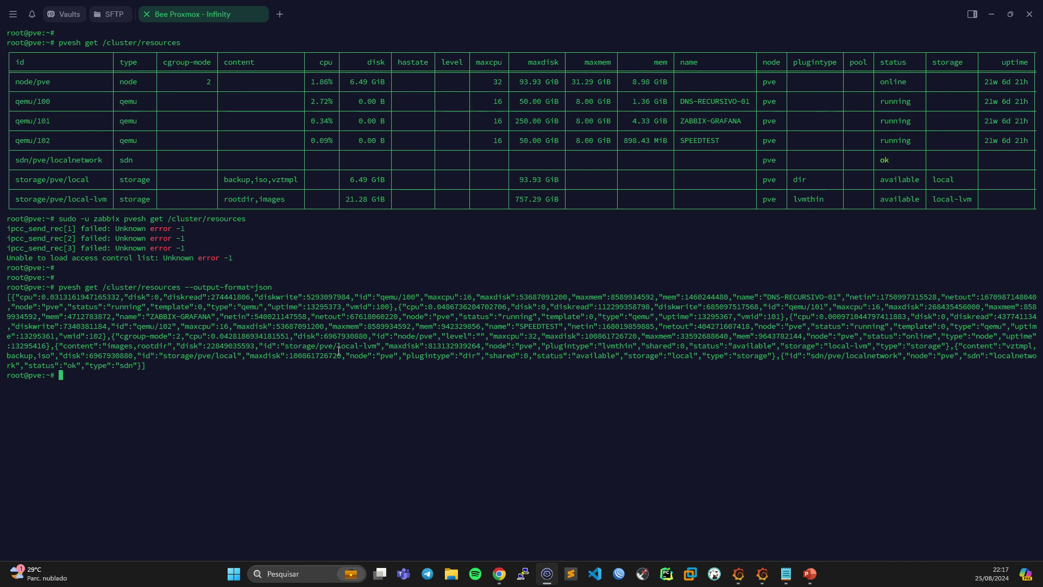
Rerun the JSON resources command with its output piped through jq.
{"action": "key", "text": "Up"}
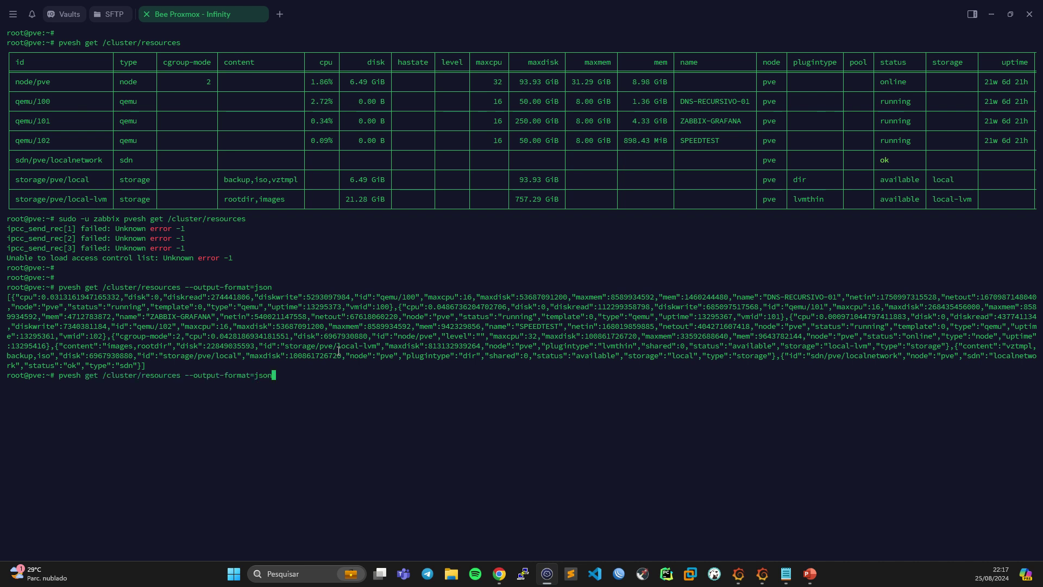
{"action": "type", "text": "| jq"}
{"action": "key", "text": "Return"}
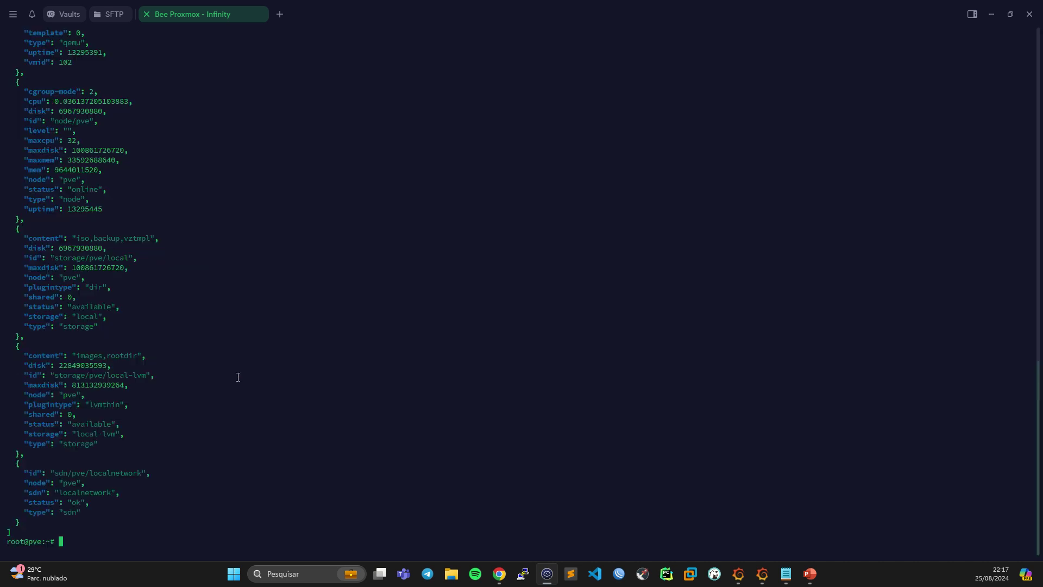
Examine the formatted JSON objects of the VMs and compare them with the earlier table and raw JSON output.
{"action": "scroll", "coordinate": [211, 351], "scroll_direction": "up", "scroll_amount": 20}
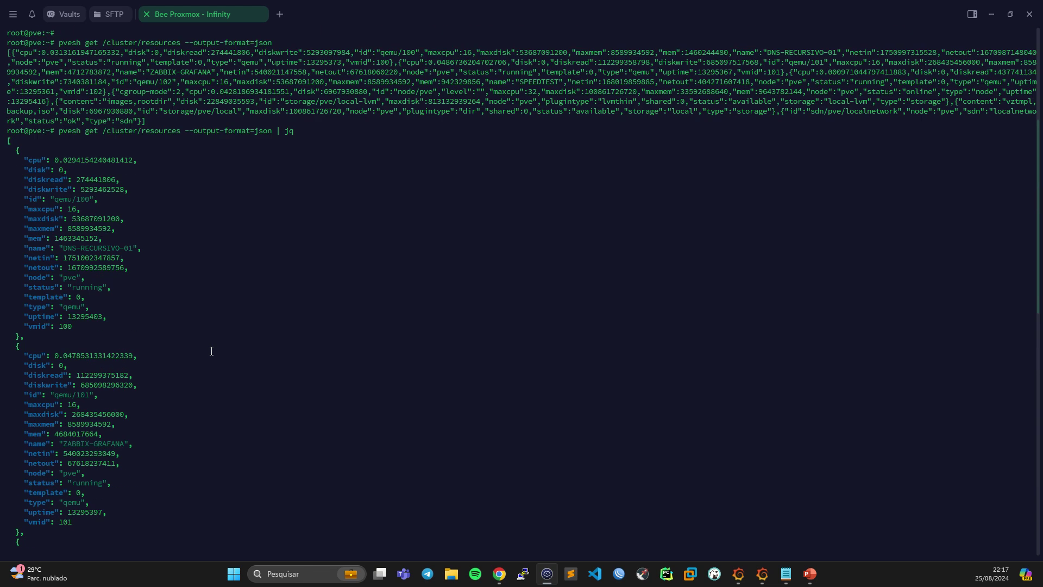
{"action": "left_click_drag", "start_coordinate": [32, 168], "coordinate": [157, 263]}
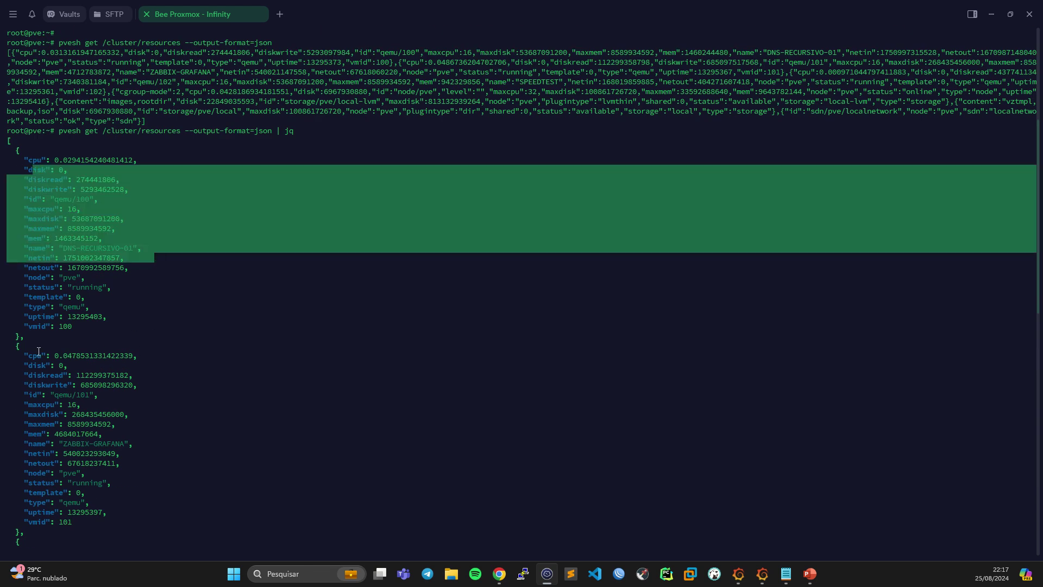
{"action": "left_click_drag", "start_coordinate": [35, 356], "coordinate": [173, 492]}
{"action": "left_click", "coordinate": [47, 370]}
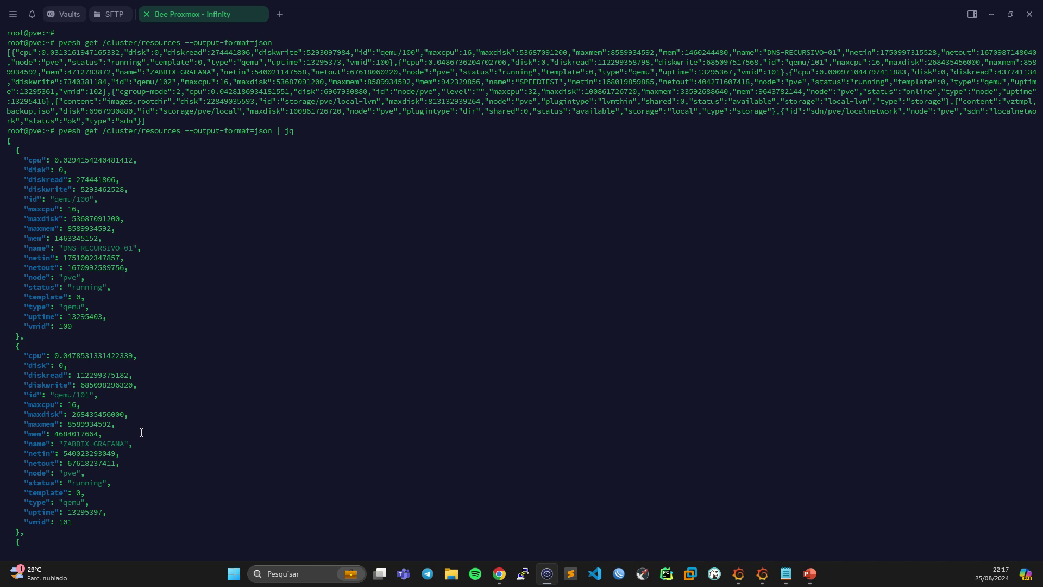
{"action": "scroll", "coordinate": [218, 368], "scroll_direction": "up", "scroll_amount": 8}
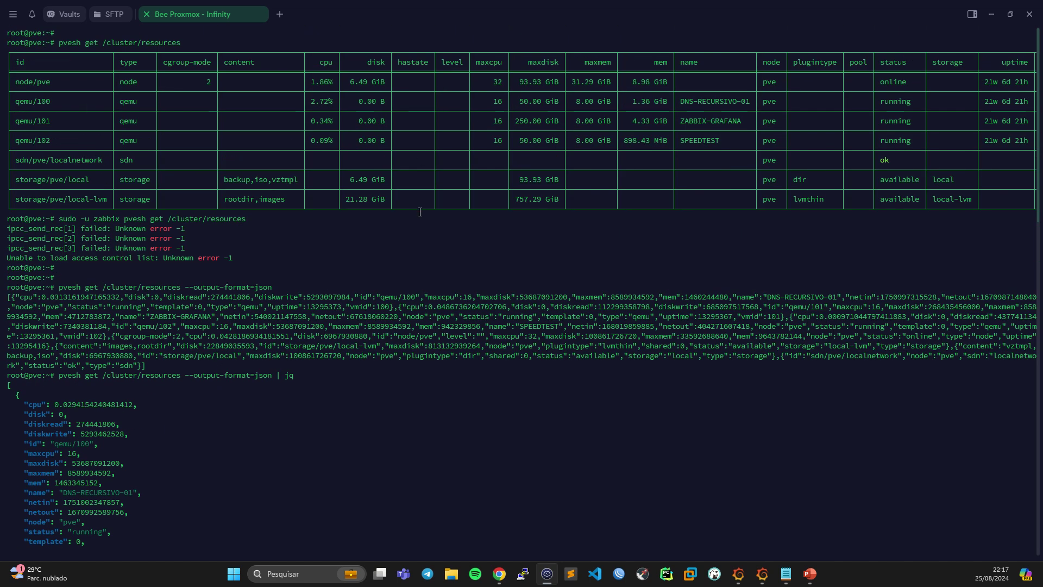
{"action": "scroll", "coordinate": [476, 329], "scroll_direction": "down", "scroll_amount": 4}
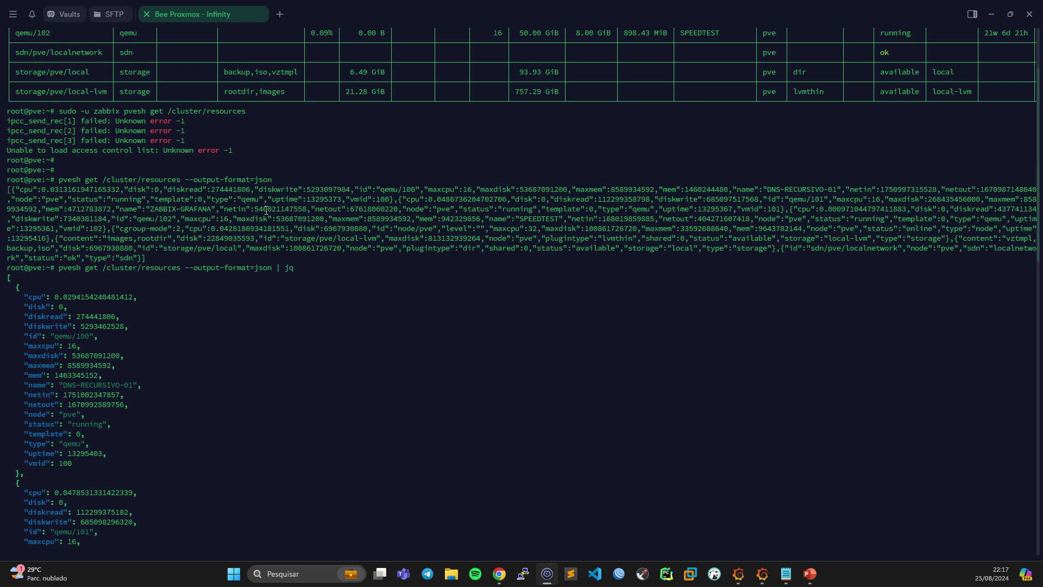
{"action": "scroll", "coordinate": [272, 258], "scroll_direction": "down", "scroll_amount": 4}
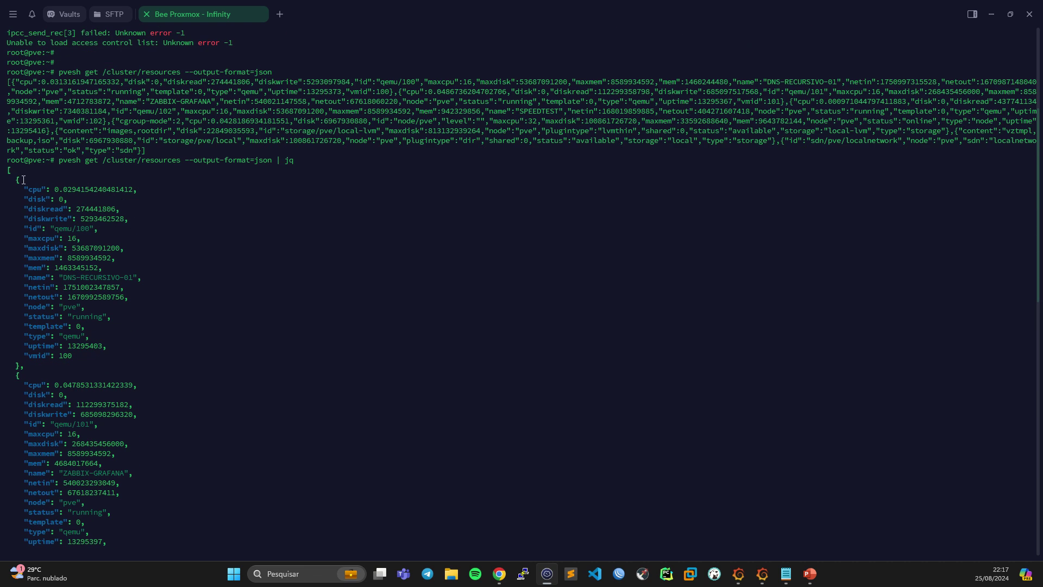
{"action": "left_click_drag", "start_coordinate": [8, 171], "coordinate": [233, 397]}
{"action": "scroll", "coordinate": [241, 393], "scroll_direction": "down", "scroll_amount": 9}
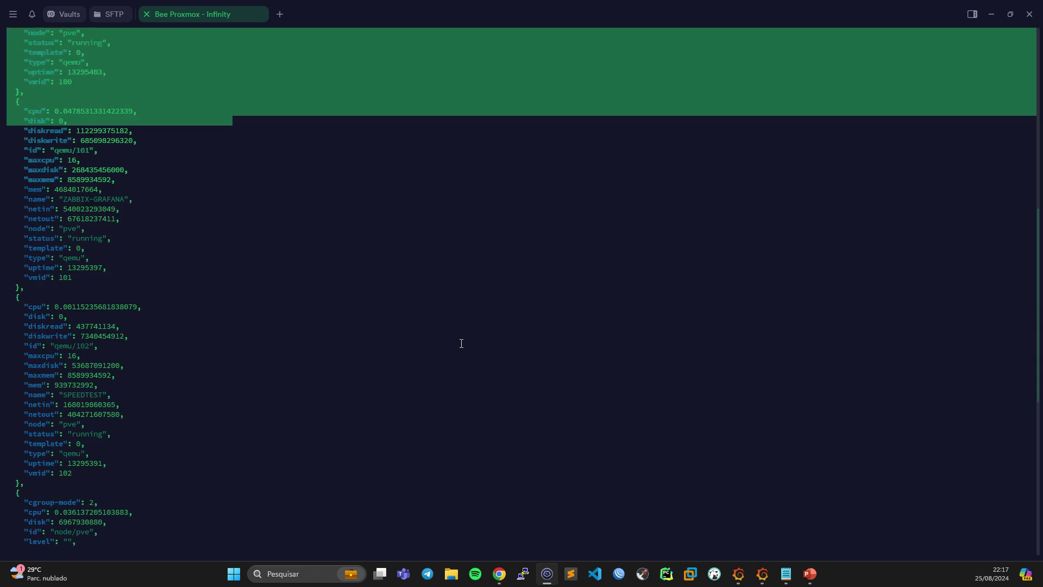
Minimize the terminal and review the API token example and the container creation steps on the Proxmox VE API wiki page.
{"action": "left_click", "coordinate": [989, 15]}
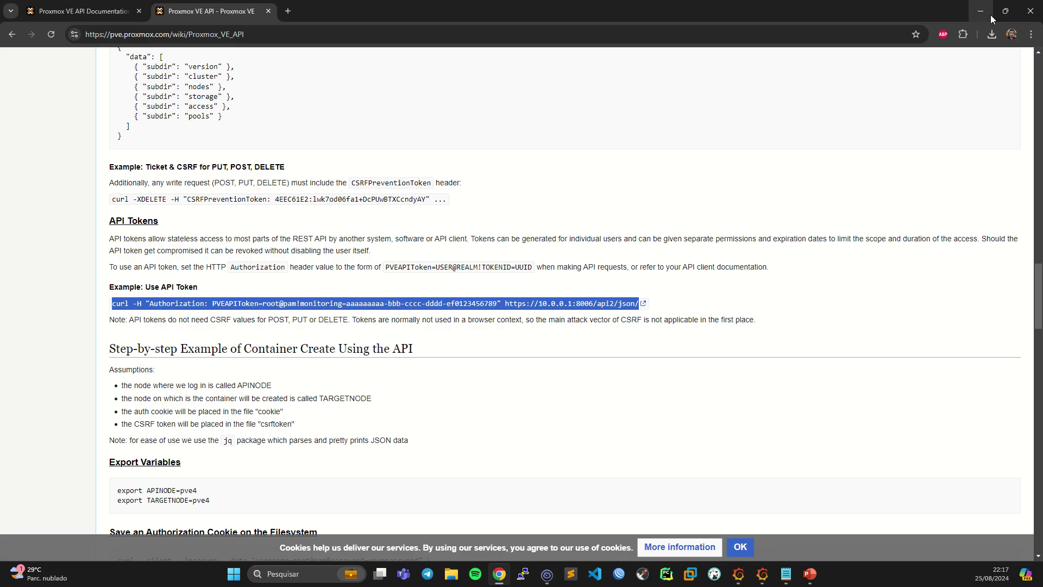
{"action": "left_click", "coordinate": [676, 303]}
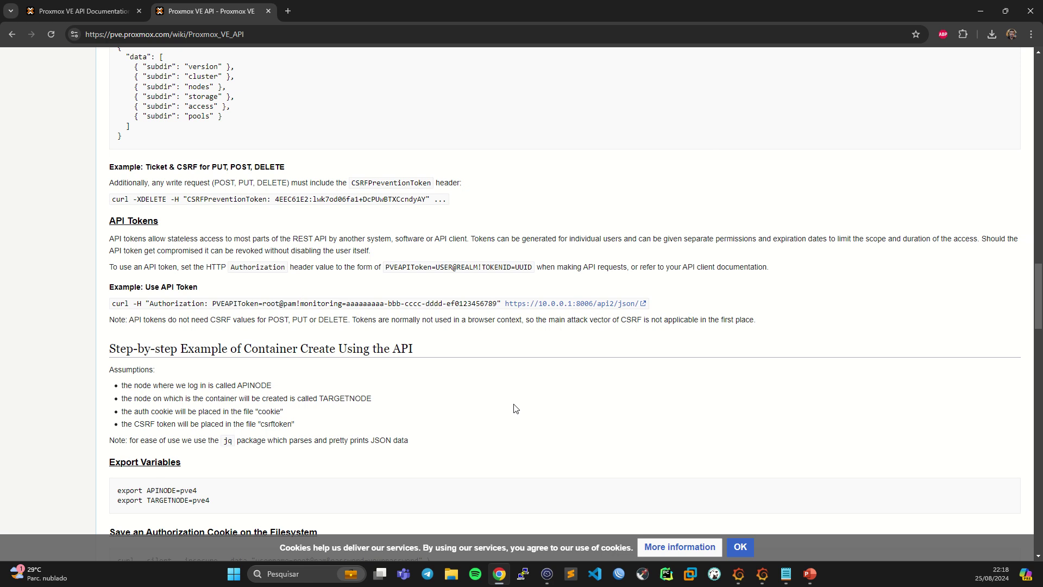
{"action": "scroll", "coordinate": [515, 409], "scroll_direction": "down", "scroll_amount": 2}
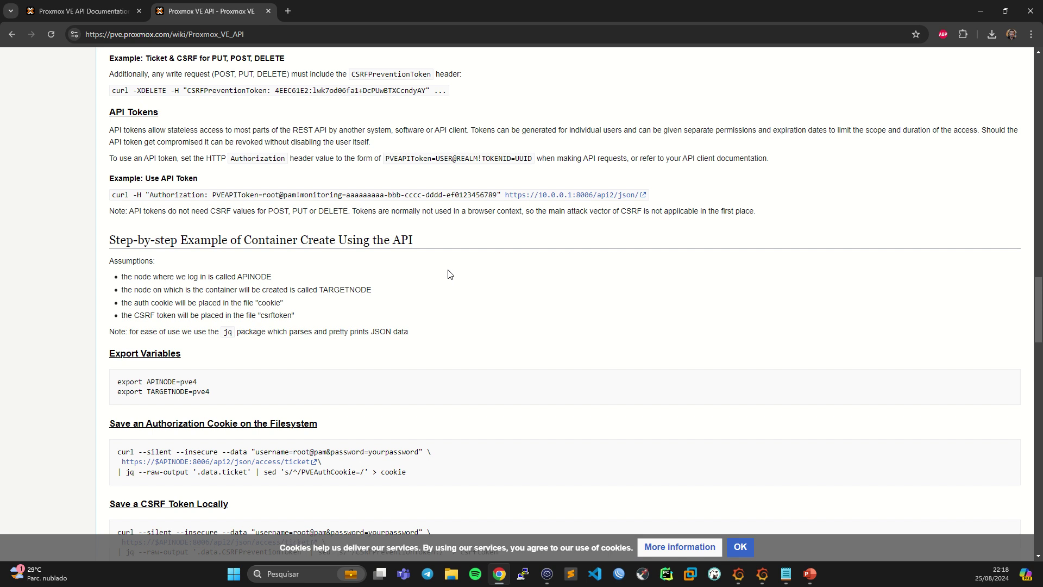
Return to the terminal session and run pvesh get /cluster/status --output-format=json | jq, adapting the previous resources command.
{"action": "left_click", "coordinate": [547, 574]}
{"action": "scroll", "coordinate": [417, 297], "scroll_direction": "down", "scroll_amount": 14}
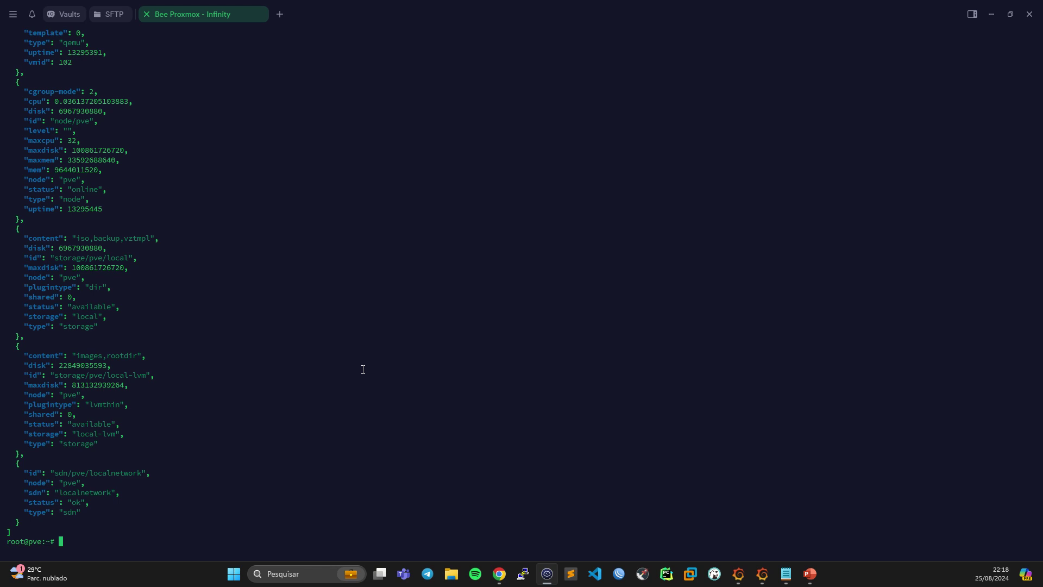
{"action": "key", "text": "Return"}
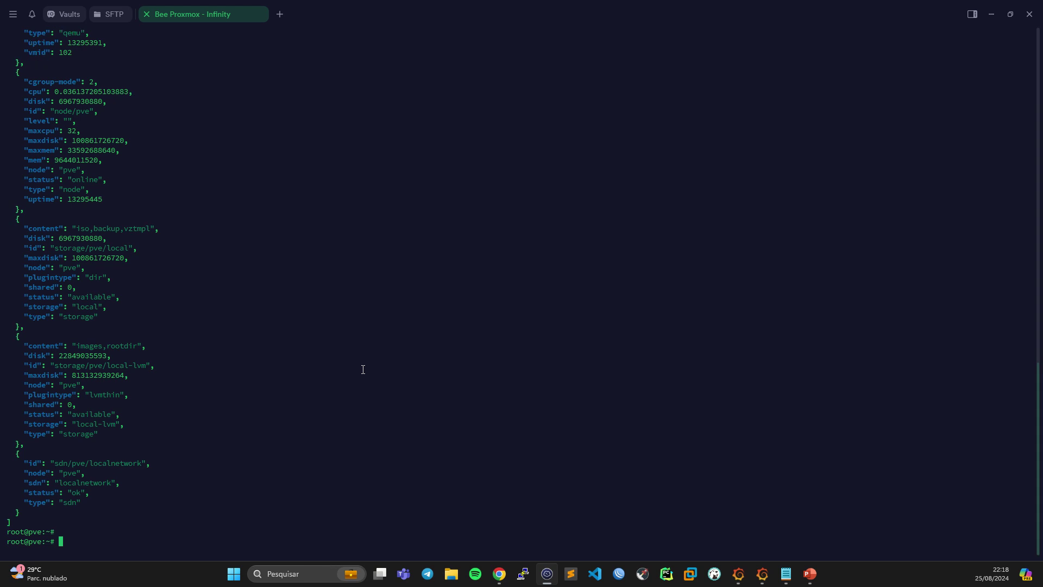
{"action": "key", "text": "Up"}
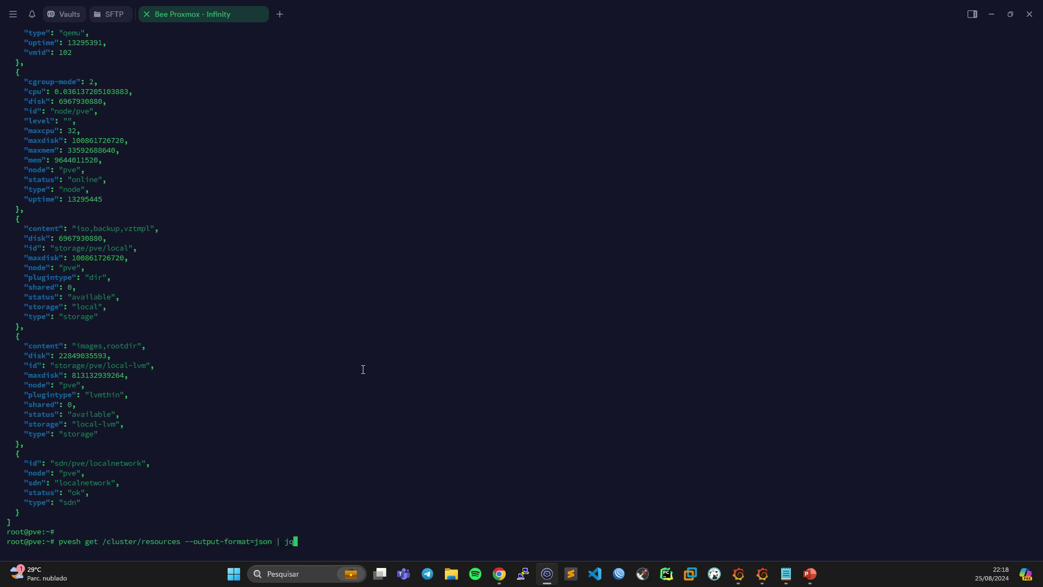
{"action": "key", "text": "Left"}
{"action": "key", "text": "Left"}
{"action": "key", "text": "Left"}
{"action": "key", "text": "Left"}
{"action": "key", "text": "Left"}
{"action": "key", "text": "Left"}
{"action": "key", "text": "Left"}
{"action": "key", "text": "Left"}
{"action": "key", "text": "Left"}
{"action": "key", "text": "Left"}
{"action": "key", "text": "Left"}
{"action": "key", "text": "Left"}
{"action": "key", "text": "Left"}
{"action": "key", "text": "Left"}
{"action": "key", "text": "Left"}
{"action": "key", "text": "Left"}
{"action": "key", "text": "Left"}
{"action": "key", "text": "Left"}
{"action": "key", "text": "Left"}
{"action": "key", "text": "Left"}
{"action": "key", "text": "Right"}
{"action": "key", "text": "BackSpace"}
{"action": "key", "text": "BackSpace"}
{"action": "key", "text": "BackSpace"}
{"action": "key", "text": "BackSpace"}
{"action": "key", "text": "BackSpace"}
{"action": "key", "text": "BackSpace"}
{"action": "key", "text": "BackSpace"}
{"action": "key", "text": "BackSpace"}
{"action": "key", "text": "BackSpace"}
{"action": "type", "text": "status"}
{"action": "key", "text": "Return"}
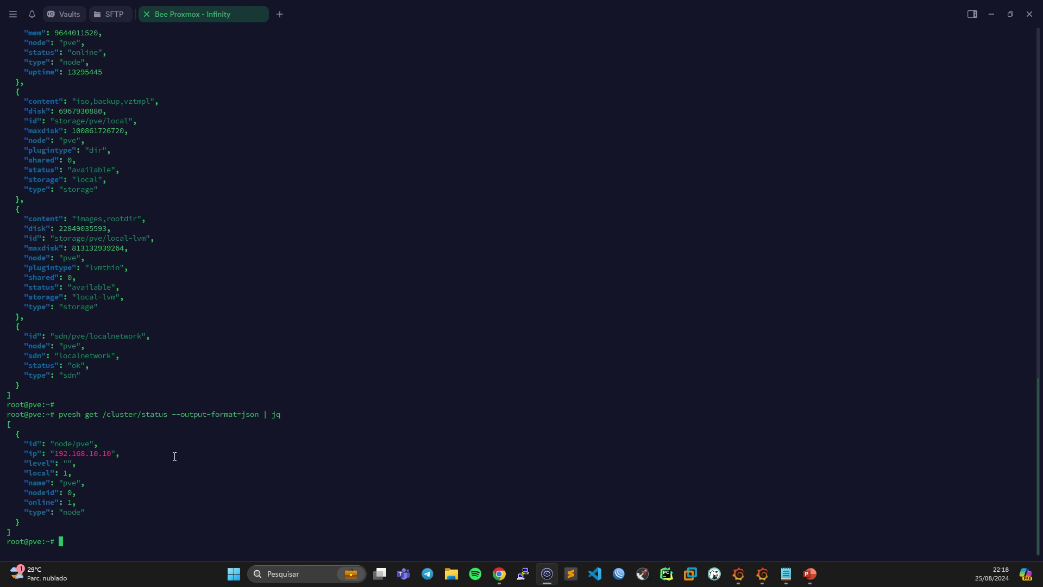
Highlight the node's online field in the cluster status output and switch to the Dashboard Análise Proxmox (Linux) - BEE in Grafana.
{"action": "left_click_drag", "start_coordinate": [38, 503], "coordinate": [63, 502]}
{"action": "left_click", "coordinate": [73, 505]}
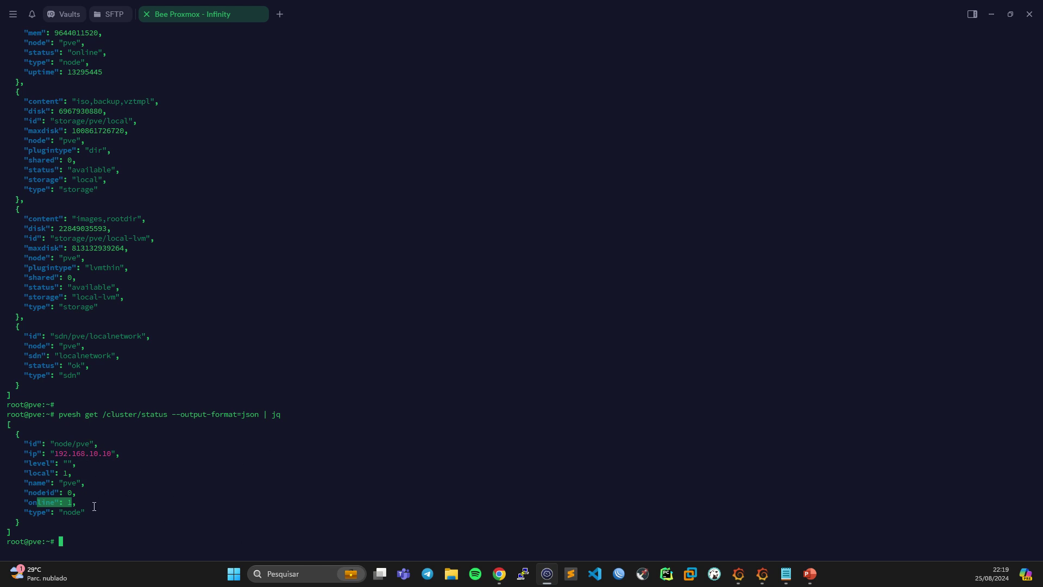
{"action": "left_click", "coordinate": [500, 574]}
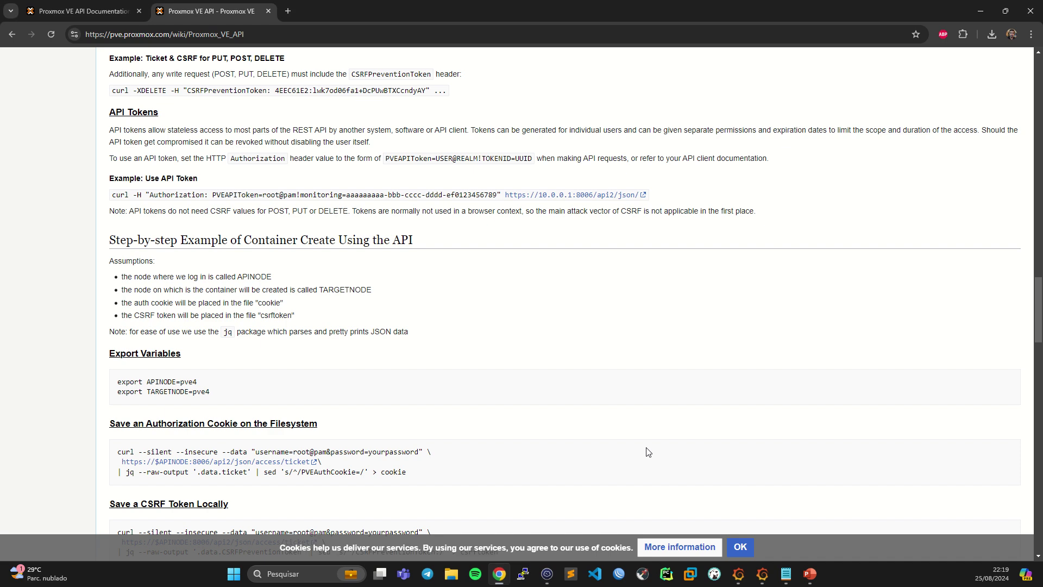
{"action": "left_click", "coordinate": [500, 574]}
{"action": "left_click", "coordinate": [735, 574]}
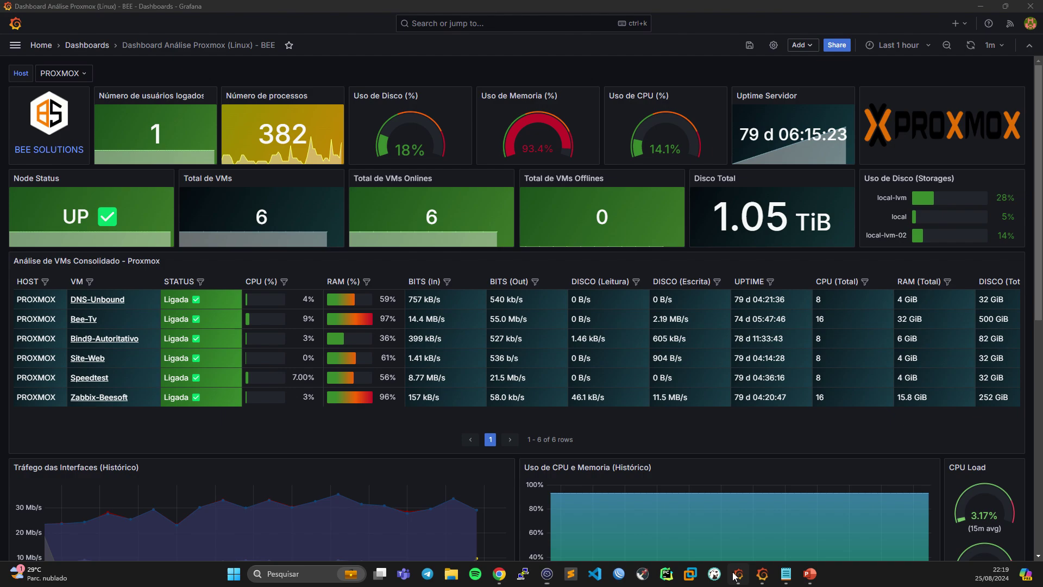